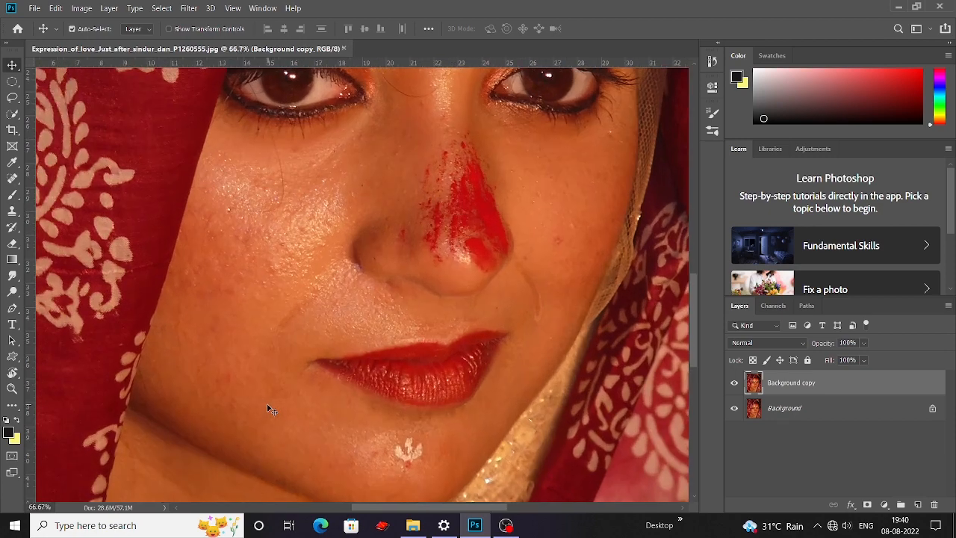
- Choose the Spot Healing Brush and set its size to 25 for retouching the skin on the Background copy layer
left_click_drag(495, 208, 435, 314)
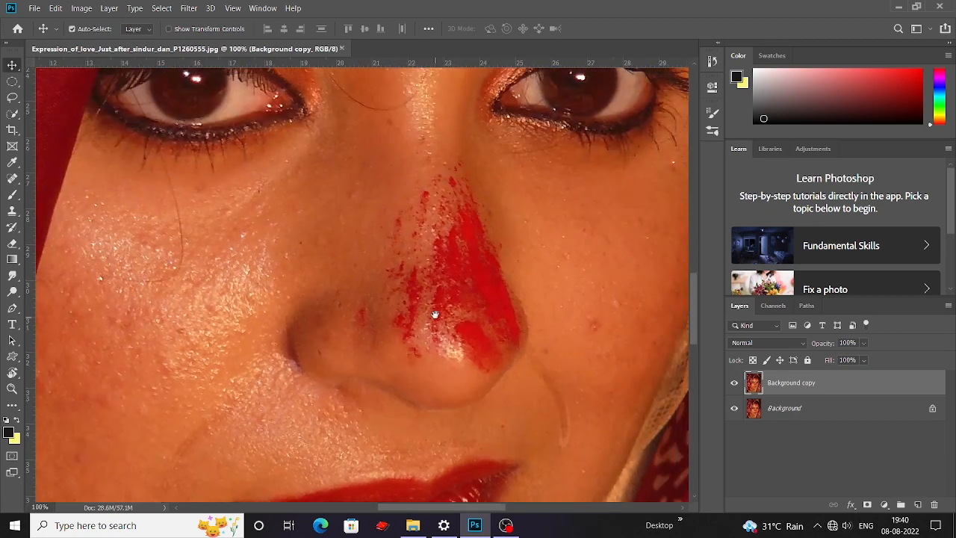
left_click(9, 114)
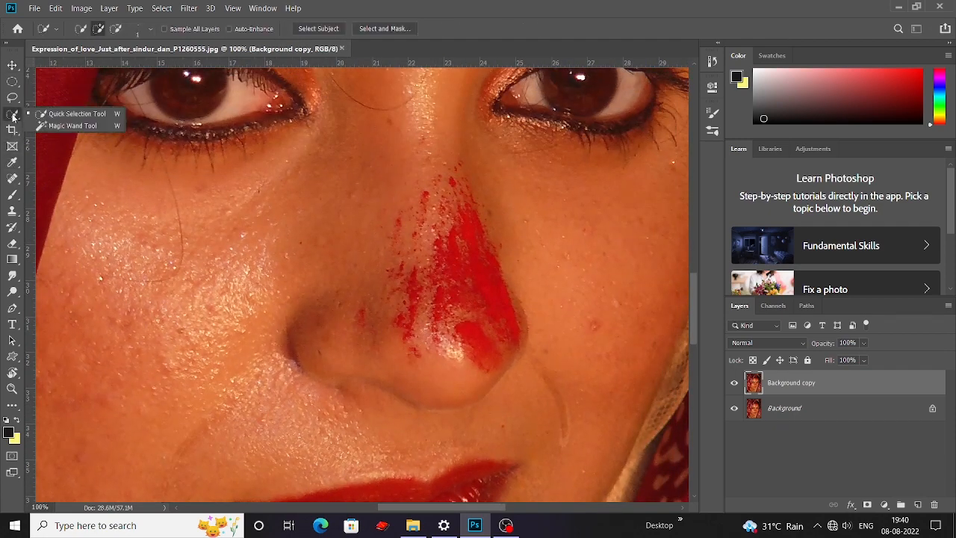
right_click(12, 179)
left_click(74, 179)
left_click_drag(411, 245, 342, 262)
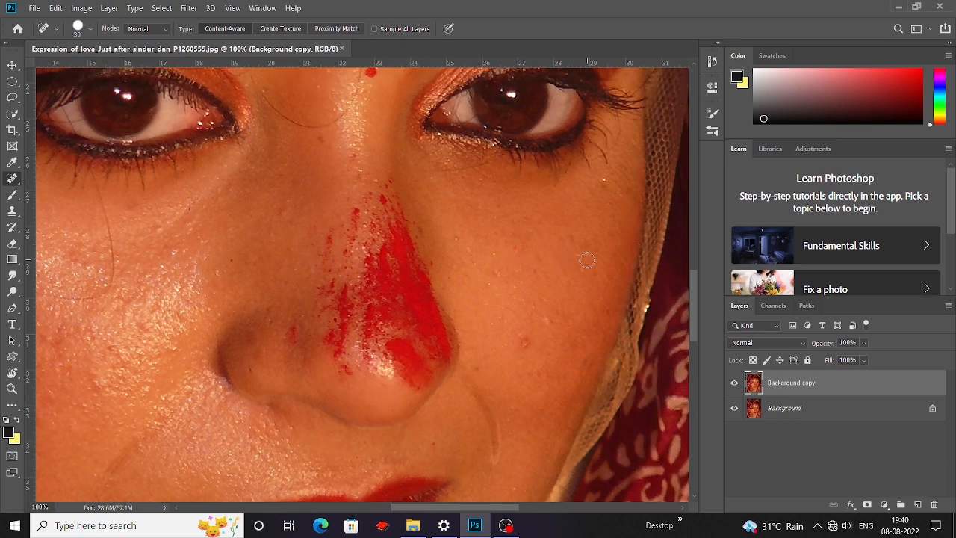
key("bracketleft")
key("bracketleft")
key("bracketleft")
key("bracketright")
key("bracketright")
key("bracketright")
key("bracketleft")
- Heal the blemishes on the cheek between the red-powdered side of the nose and the gold veil edge
left_click(491, 284)
scroll(493, 299, "down", 2)
left_click(509, 381)
left_click(499, 416)
scroll(496, 392, "down", 5)
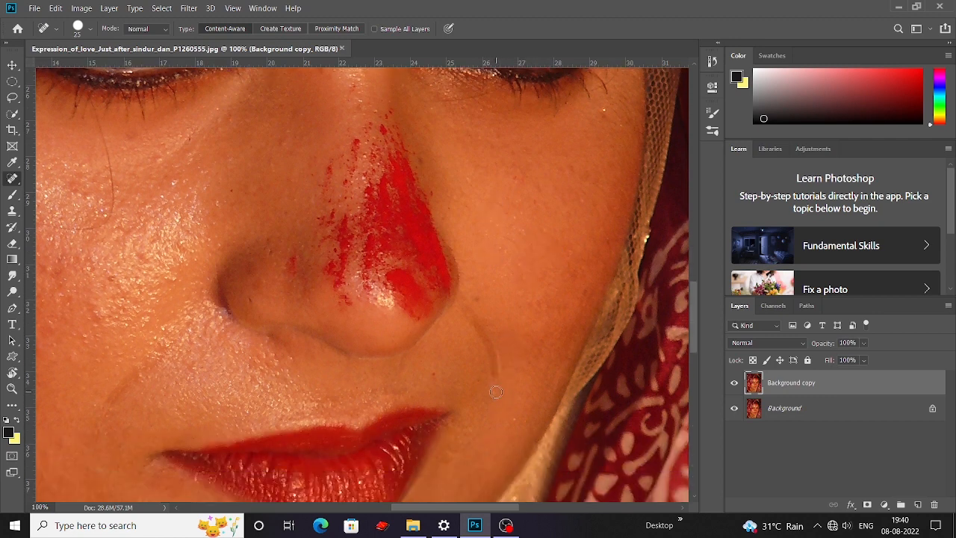
scroll(523, 358, "up", 5)
scroll(548, 239, "up", 1)
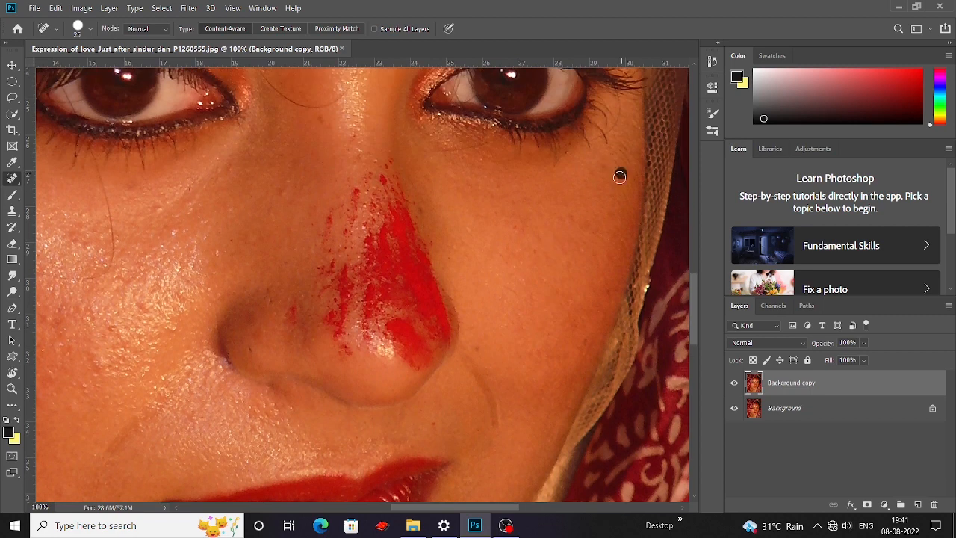
- Reduce the healing brush size to 20 and retouch the skin beside the nose crease and on the shiny opposite cheek
key("bracketleft")
left_click_drag(498, 306, 520, 211)
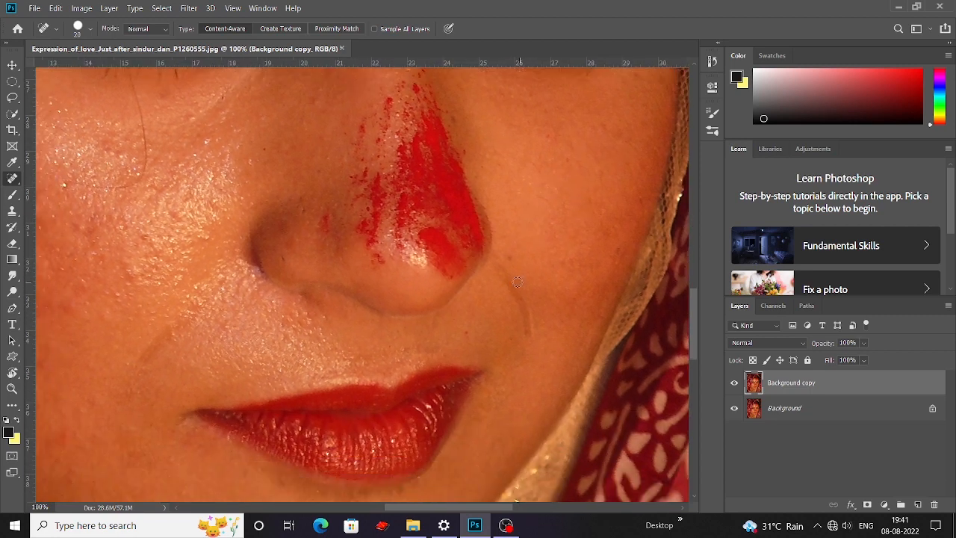
mouse_move(510, 267)
left_mouse_down()
mouse_move(509, 301)
mouse_move(513, 271)
left_mouse_up()
left_click_drag(177, 301, 443, 326)
left_click(327, 190)
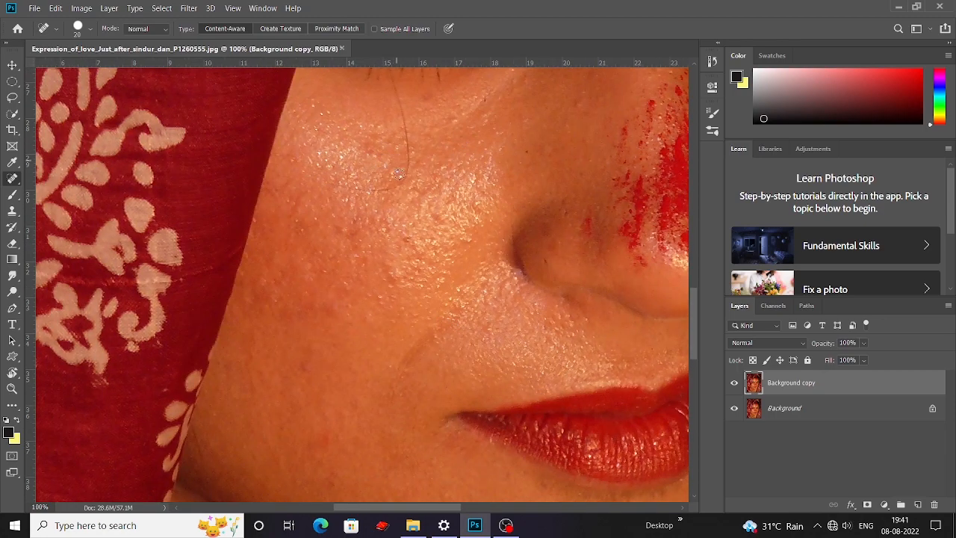
- Set the healing brush size to 30 and heal the skin spot on the chin beside the white painted motif
scroll(381, 225, "down", 4)
scroll(386, 350, "down", 4)
scroll(386, 350, "right", 3)
key("]")
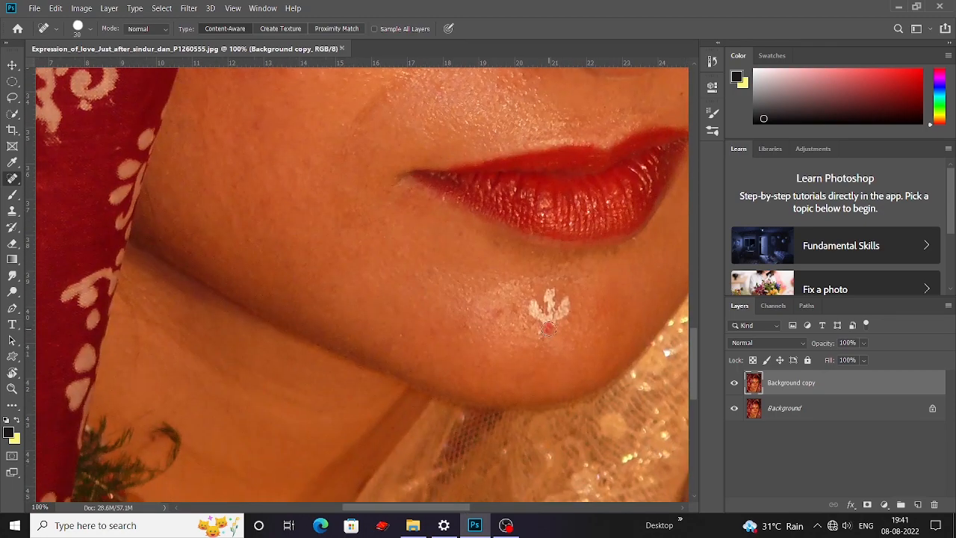
left_click(463, 334)
scroll(568, 316, "up", 2)
scroll(394, 164, "right", 5)
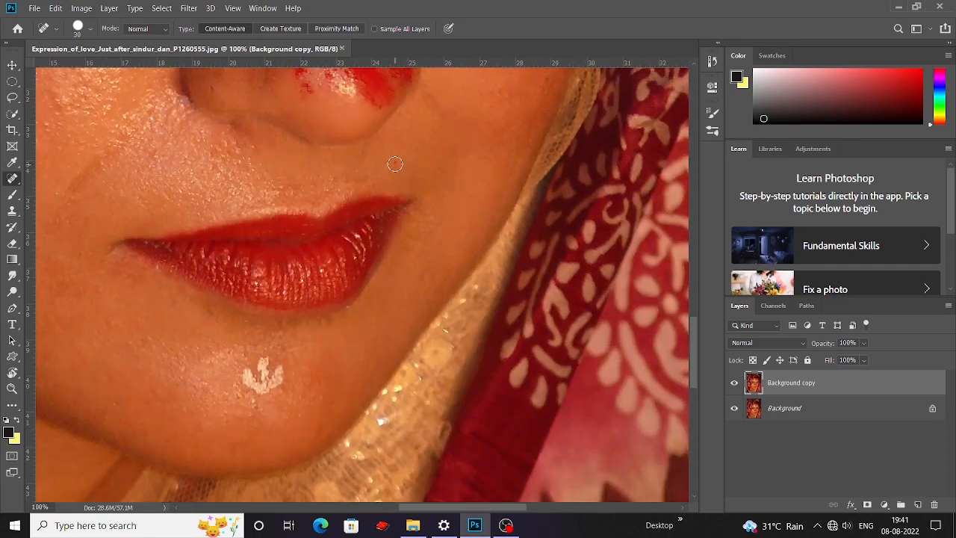
- Set the healing brush size to 35 and heal a spot on the lower cheek next to the patterned red veil
key("[")
key("[")
key("[")
scroll(440, 203, "up", 6)
scroll(448, 314, "up", 4)
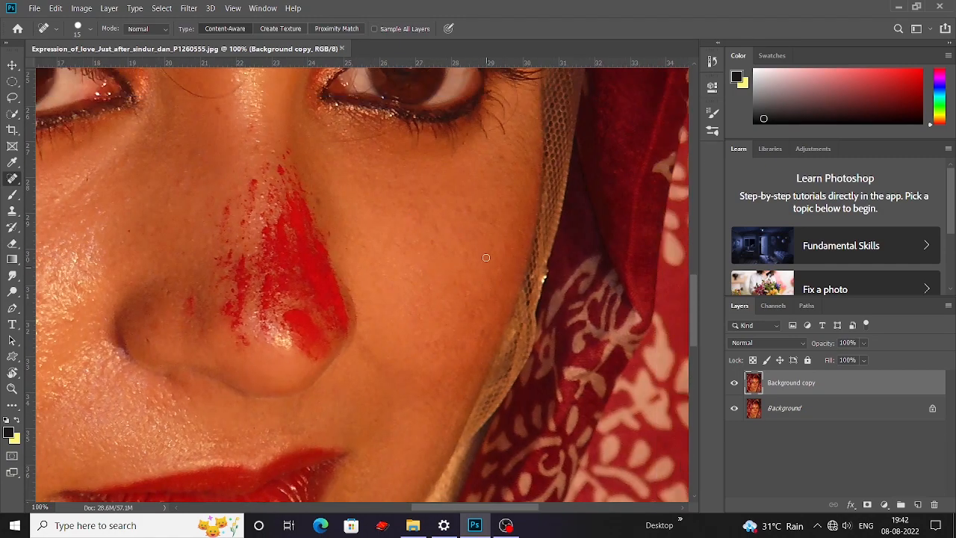
scroll(228, 329, "down", 1)
left_click_drag(227, 330, 489, 296)
key("]")
key("]")
key("]")
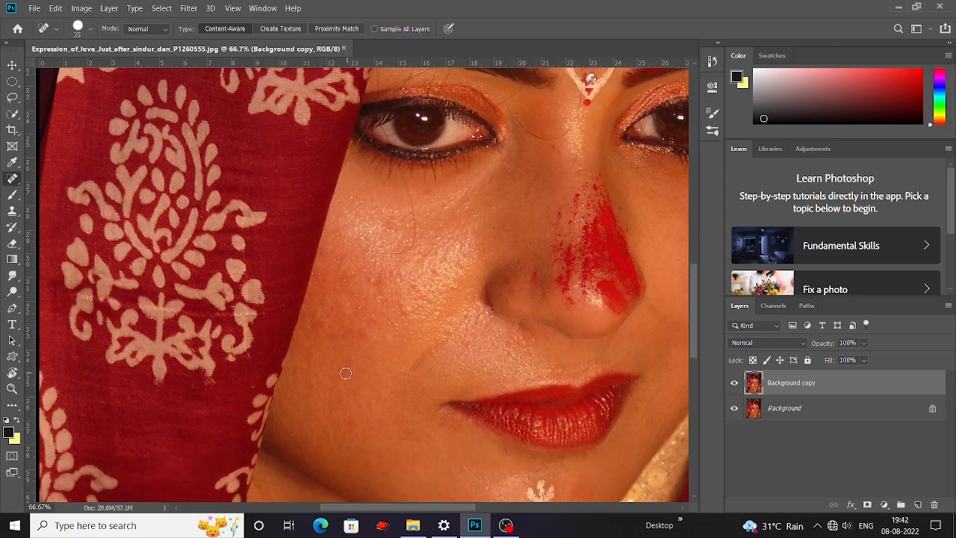
scroll(358, 348, "up", 2)
left_click(348, 365)
scroll(348, 365, "up", 1)
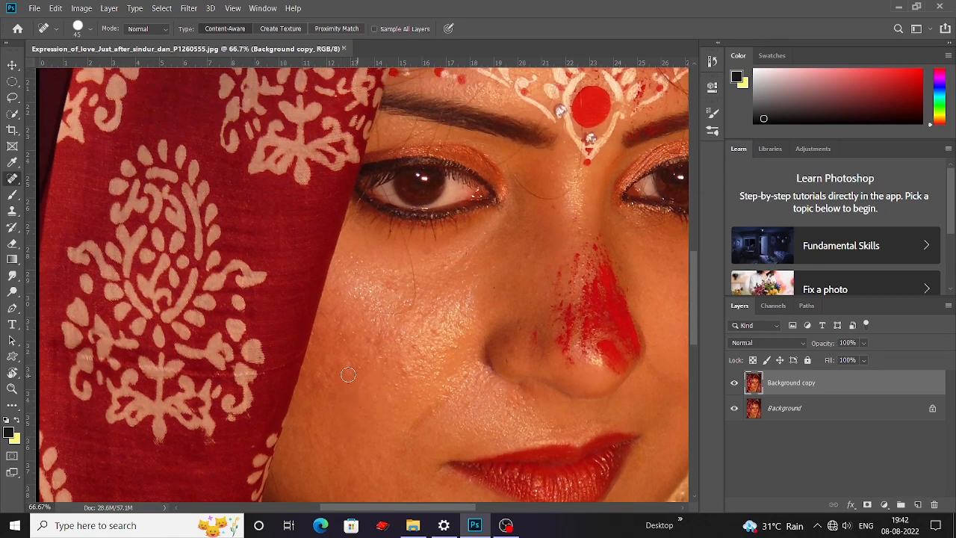
- Heal the remaining blemishes on the cheek along the patterned veil with the healing brush at size 45
left_click(317, 375)
left_click(329, 388)
scroll(331, 389, "up", 1)
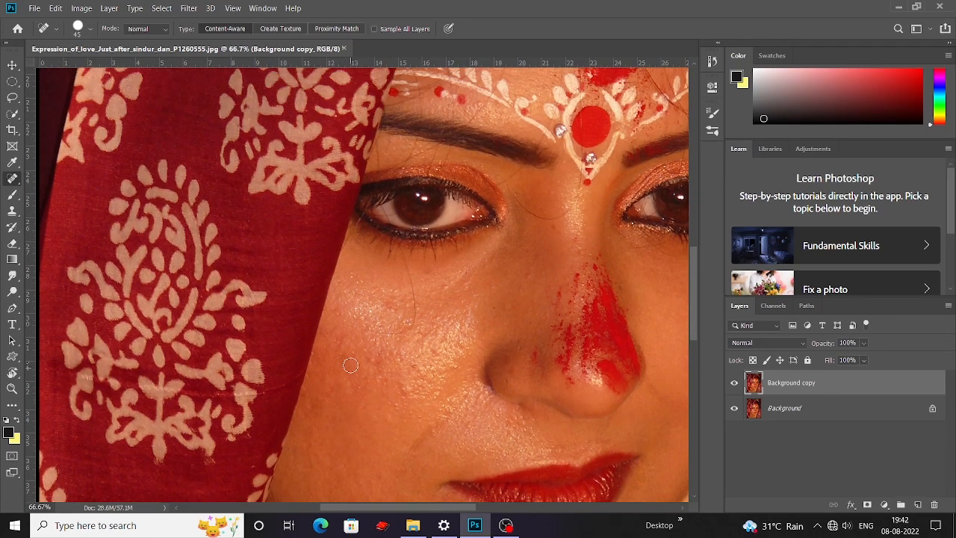
left_click(345, 358)
left_click(355, 351)
left_click(340, 343)
scroll(341, 343, "up", 1)
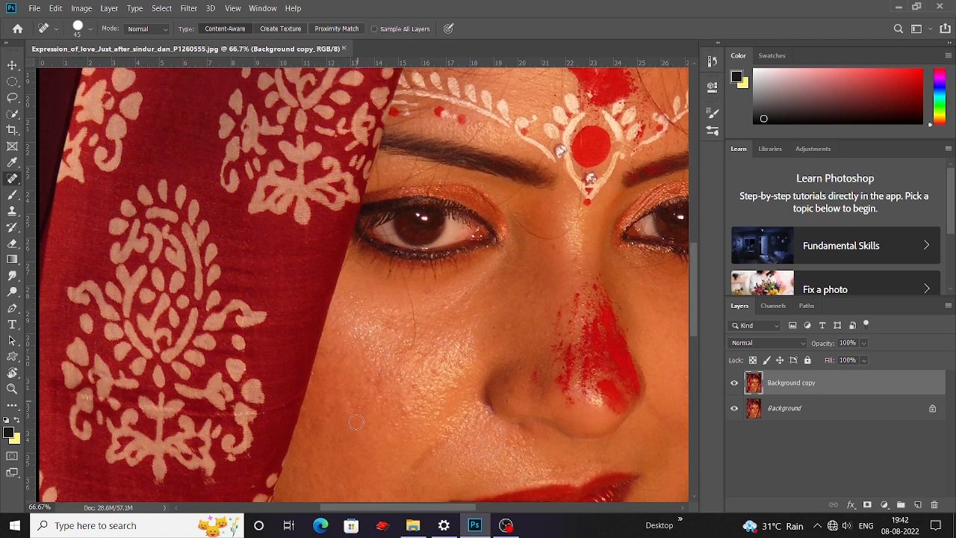
left_click(381, 400)
- Reduce the healing brush size to 35 and retouch the stray hair area on the cheek below the eye
key("bracketleft")
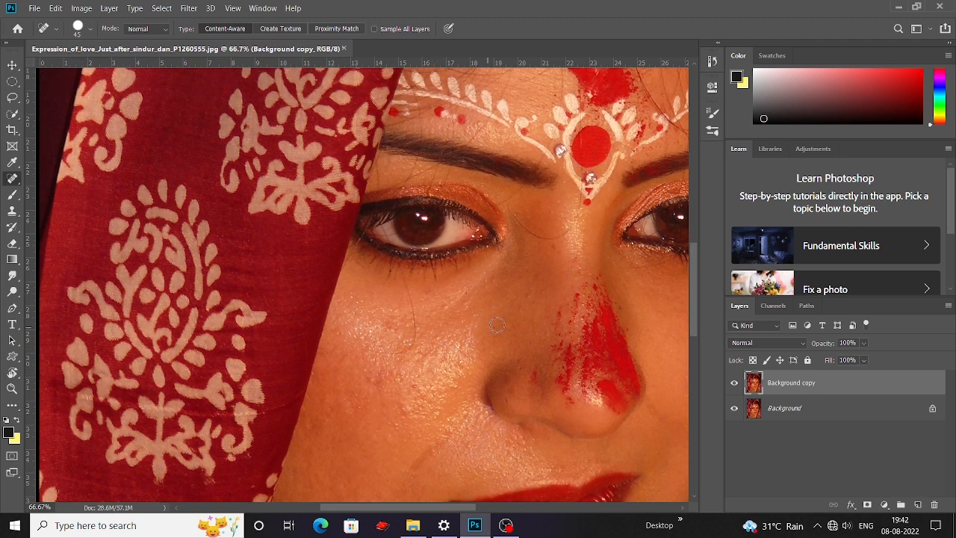
scroll(532, 299, "up", 1)
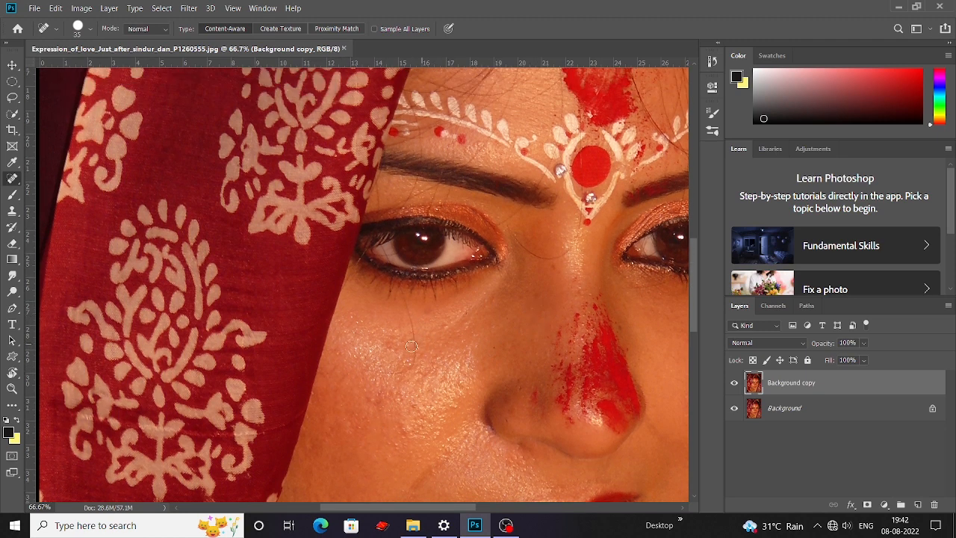
left_click(421, 343)
left_click(410, 363)
- Compare the retouched portrait with the original by toggling the visibility of the Background copy layer
key("ctrl+minus")
key("ctrl+minus")
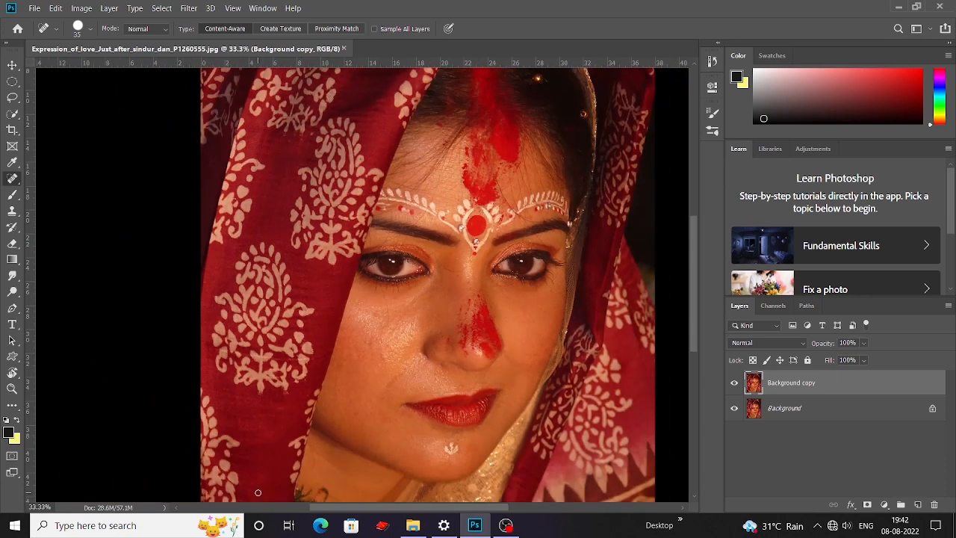
left_click(734, 383)
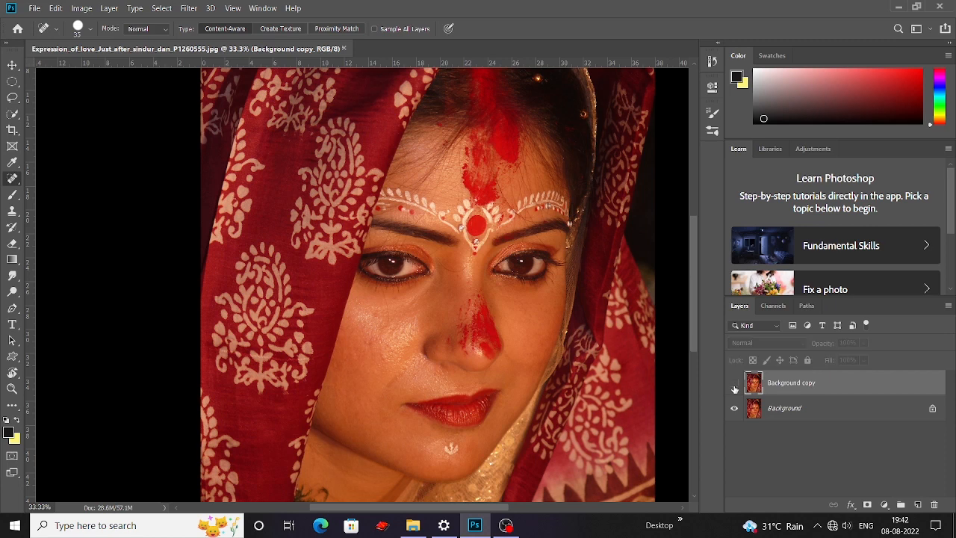
left_click(734, 384)
left_click(735, 386)
left_click(734, 384)
left_click(734, 384)
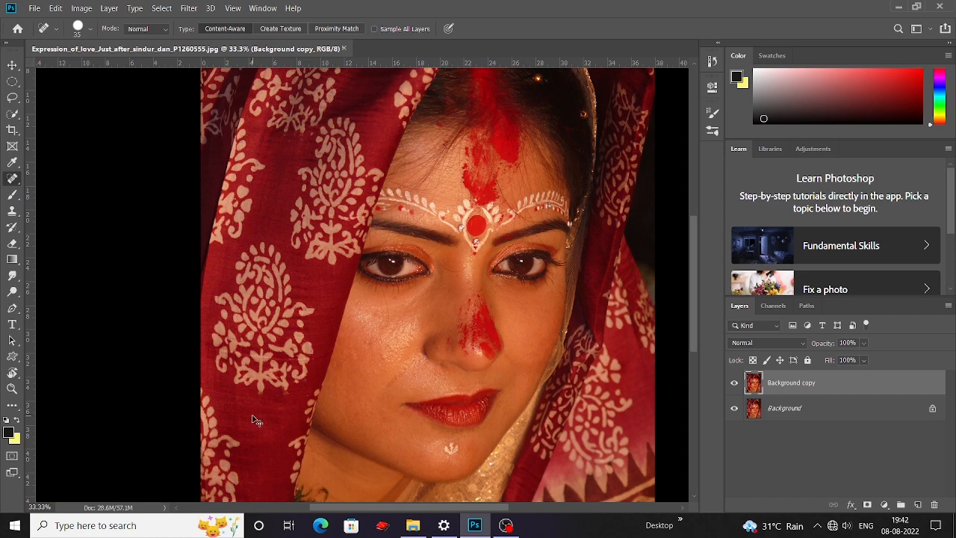
scroll(255, 421, "down", 2)
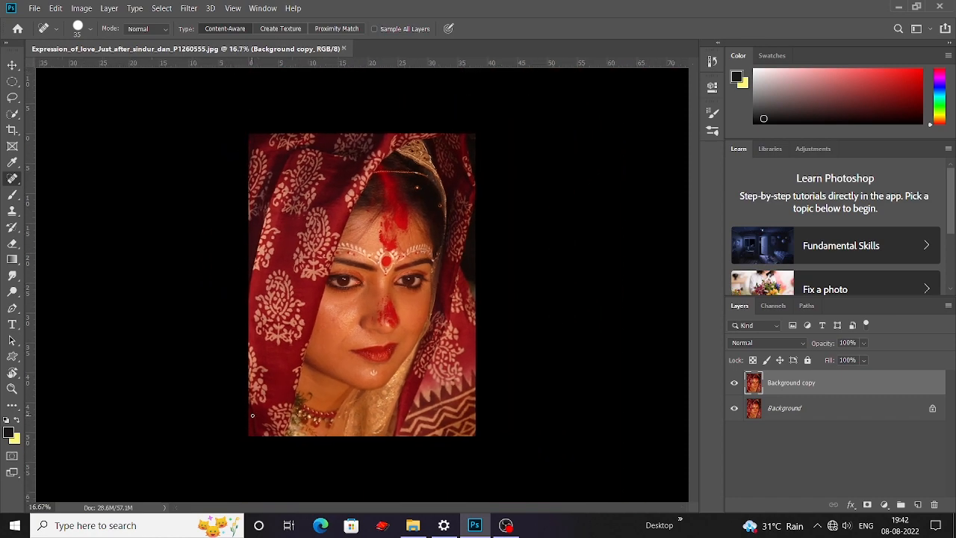
- Apply a Brightness/Contrast adjustment to the Background copy layer with brightness 20 and contrast 19
left_click(12, 65)
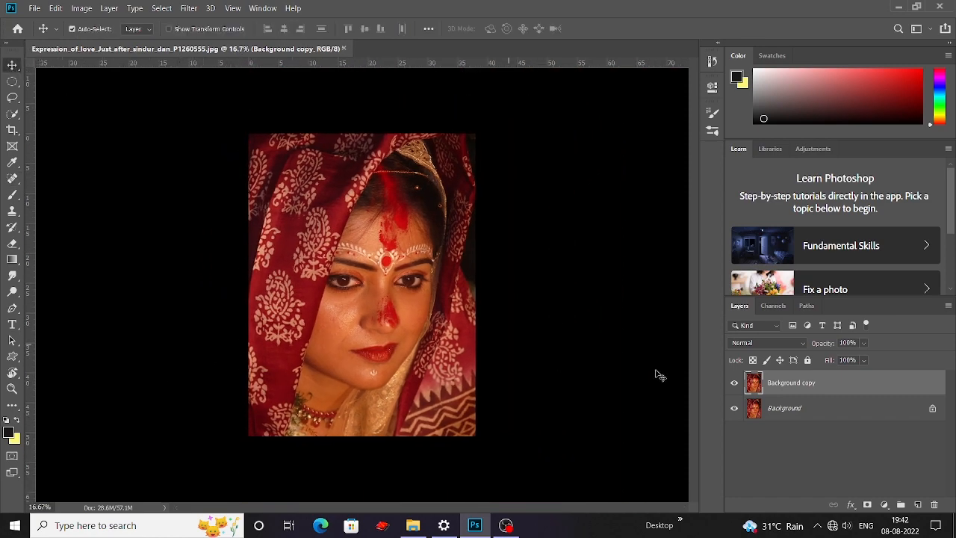
left_click(82, 8)
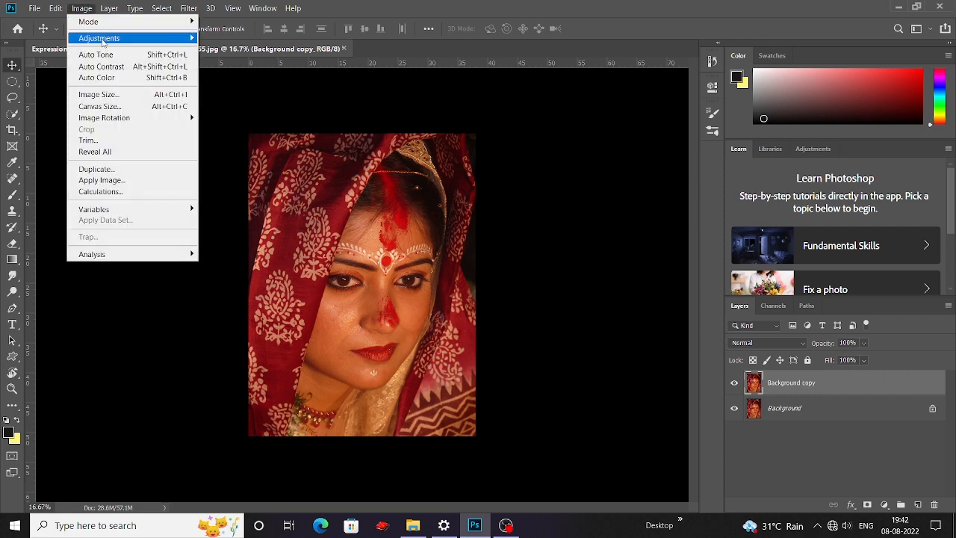
mouse_move(103, 42)
left_click(220, 37)
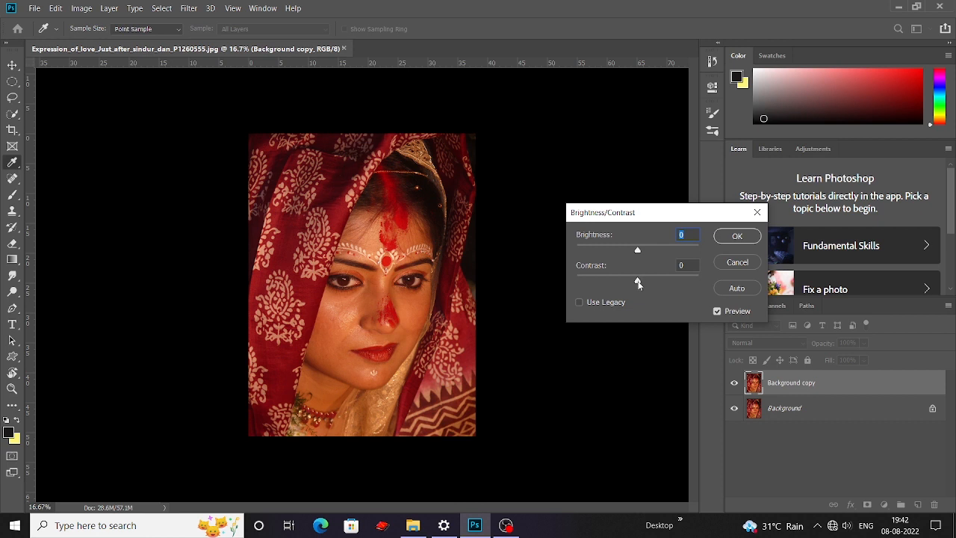
left_click_drag(638, 283, 647, 251)
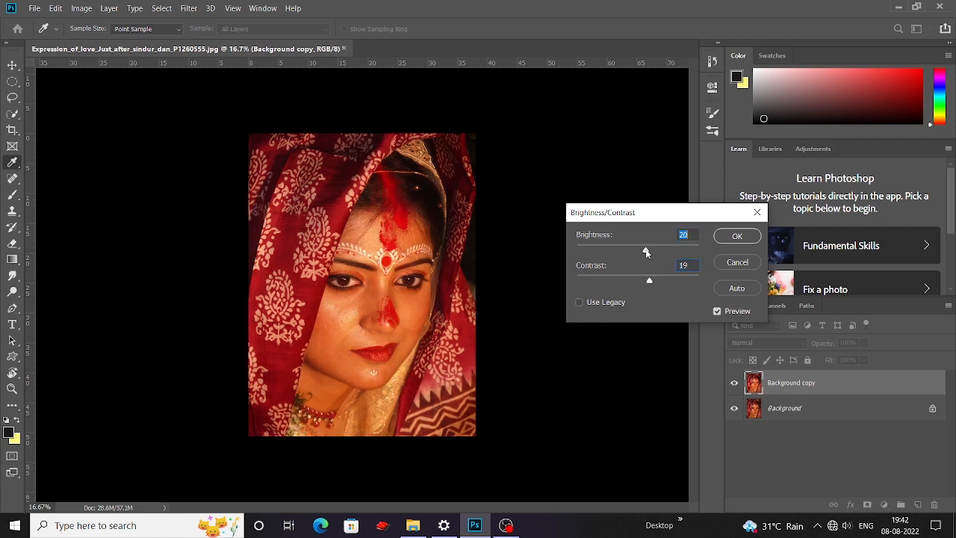
left_click(740, 237)
- Examine the brightened portrait up close, from the neck and chin to the forehead and hair
key("v")
key("ctrl+plus")
key("ctrl+plus")
key("ctrl+plus")
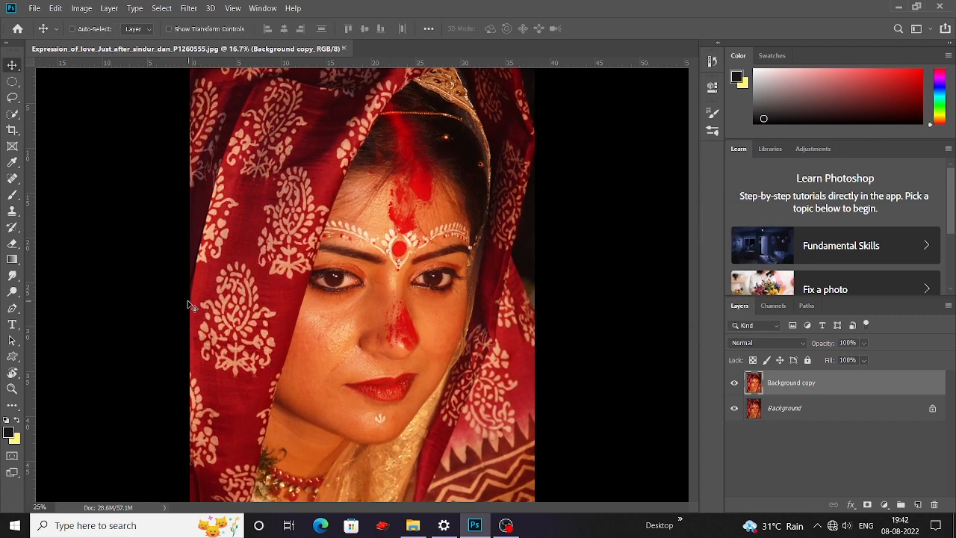
scroll(351, 385, "down", 5)
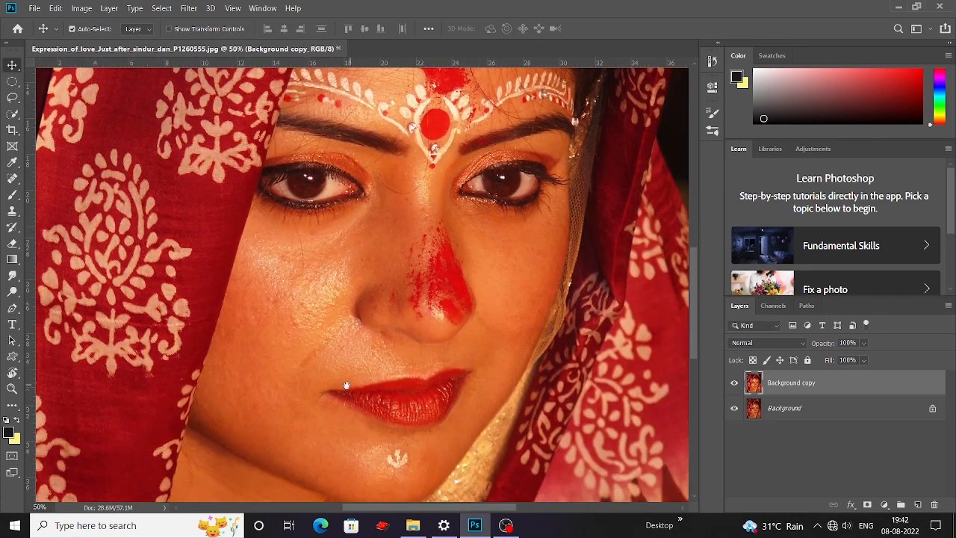
scroll(359, 386, "down", 5)
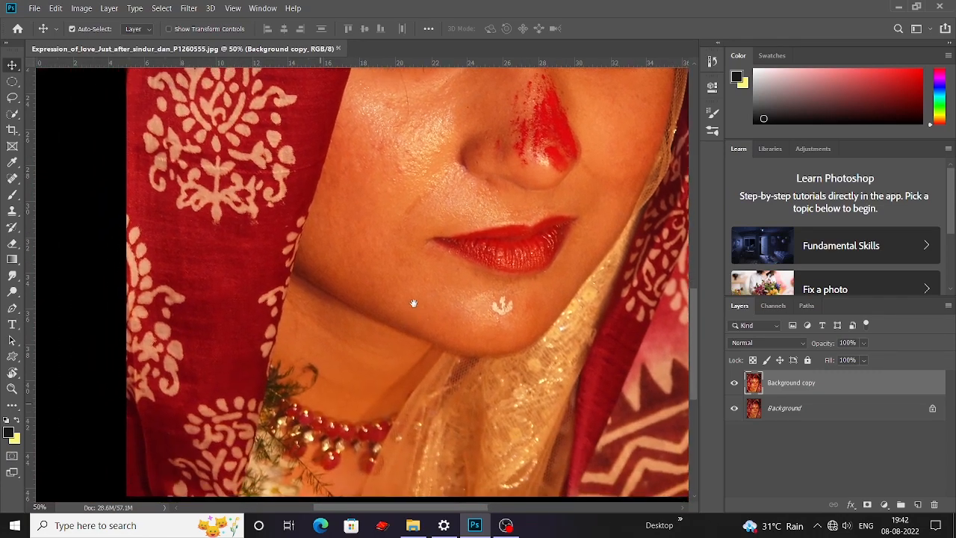
scroll(358, 321, "up", 8)
scroll(358, 321, "up", 6)
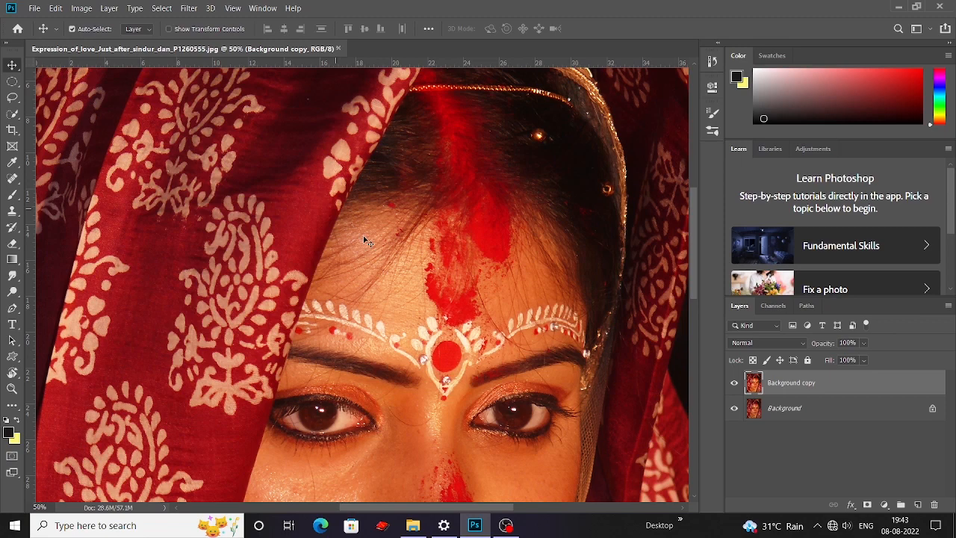
- Open the Camera Raw Filter on the Background copy layer and set the basic contrast to +20
left_click(188, 8)
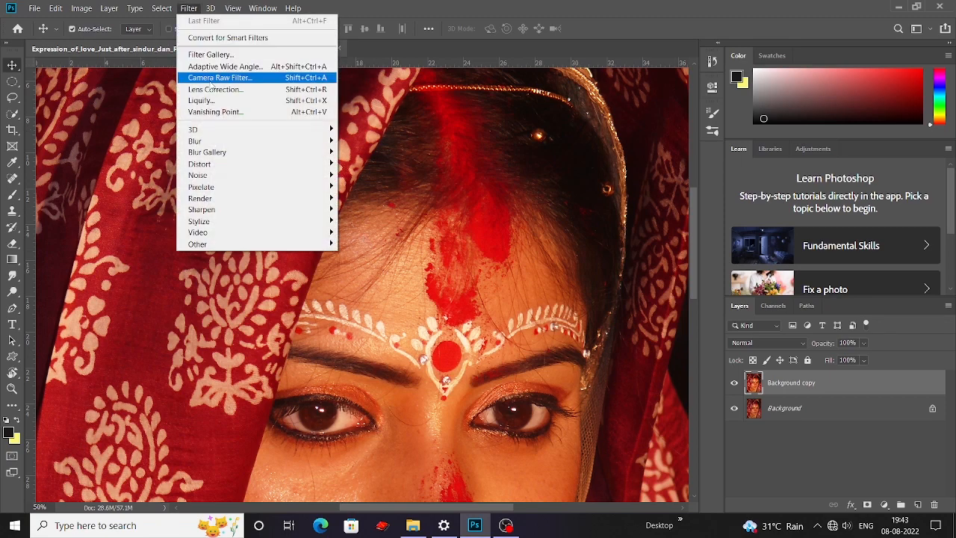
left_click(224, 77)
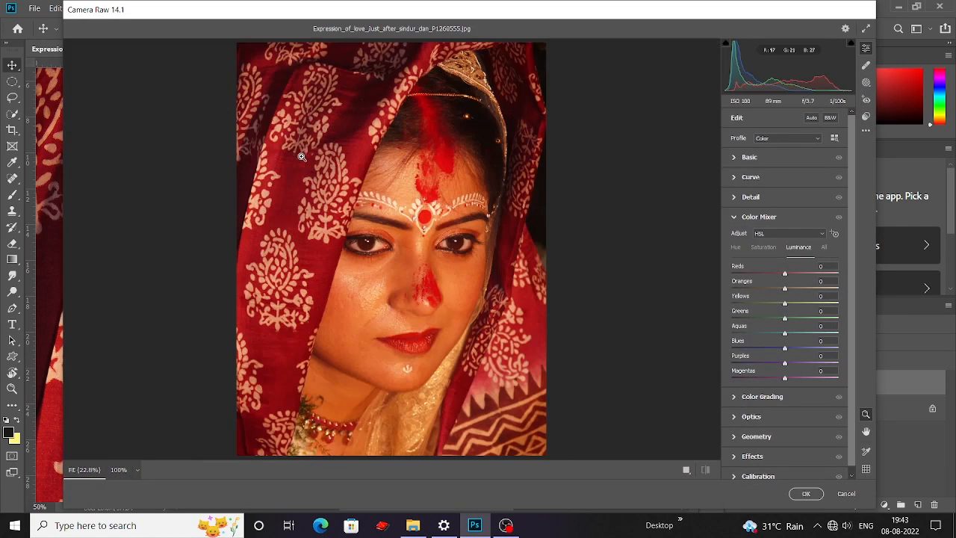
scroll(535, 266, "up", 5)
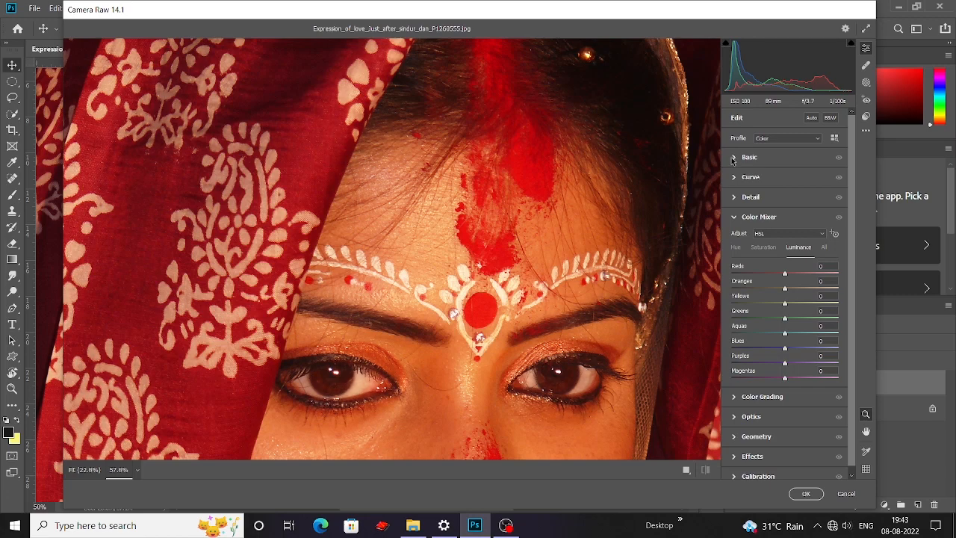
left_click(733, 157)
scroll(482, 288, "down", 3)
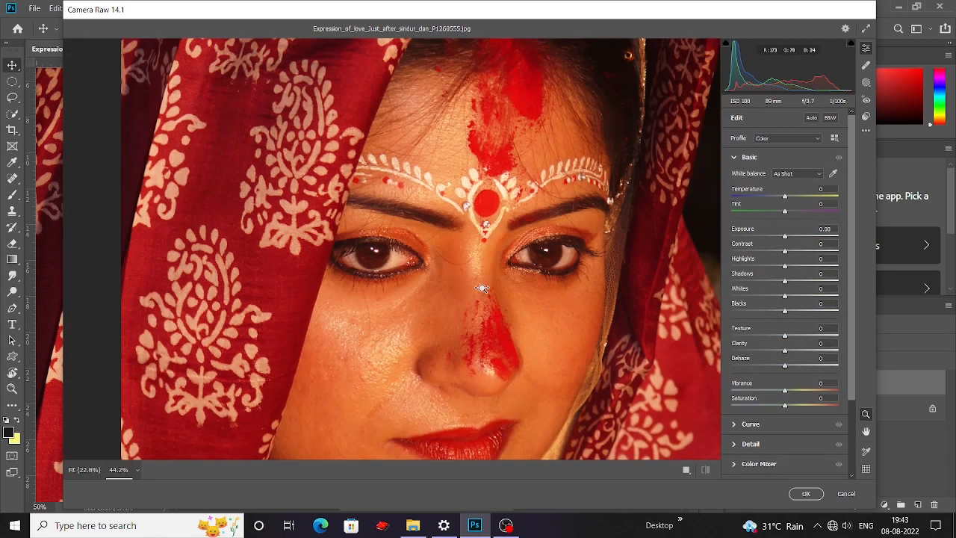
scroll(481, 288, "down", 2)
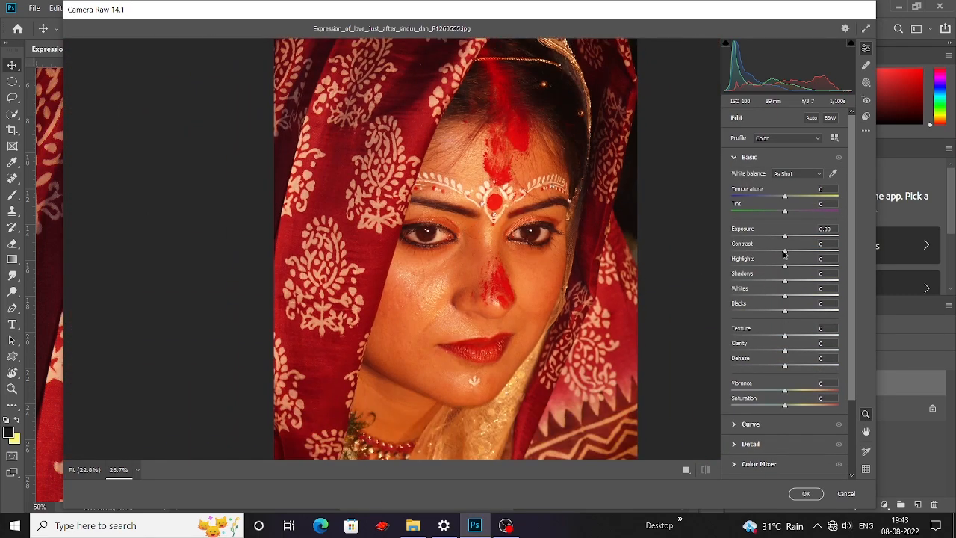
left_click_drag(787, 255, 795, 255)
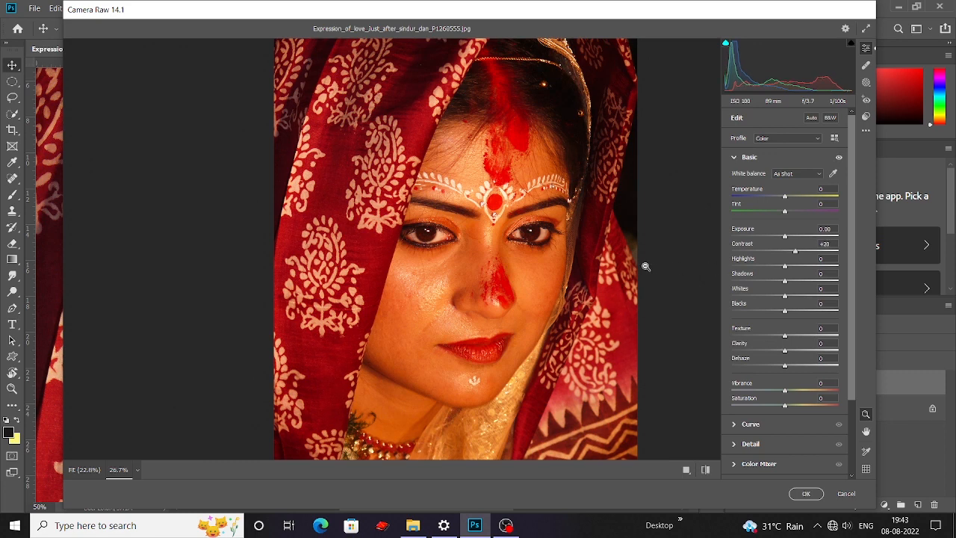
scroll(643, 267, "down", 1)
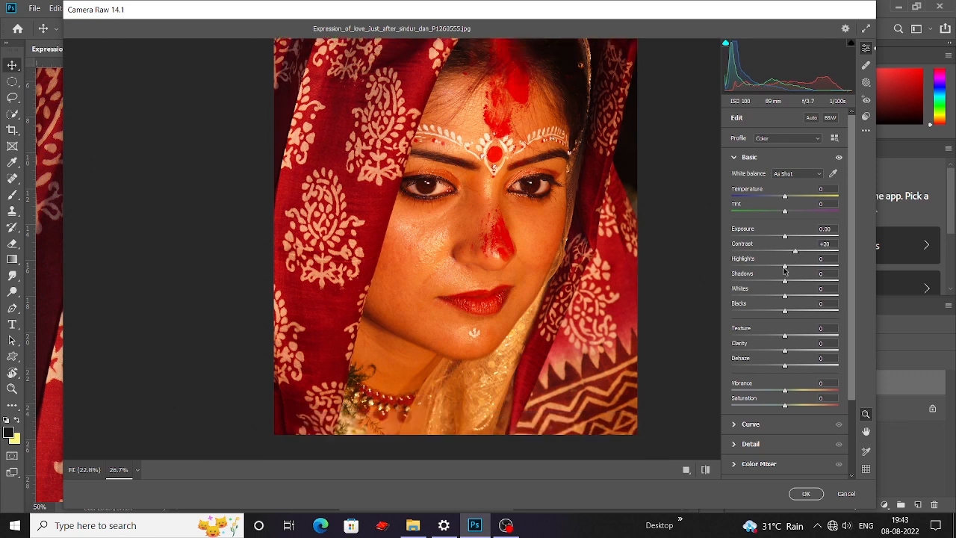
- Set the basic highlights to +9, shadows to +7, whites to +18 and blacks to +11
left_click_drag(784, 267, 792, 268)
scroll(498, 270, "down", 1)
left_click_drag(785, 286, 790, 314)
scroll(582, 254, "down", 2)
left_click(783, 301)
scroll(769, 316, "down", 1)
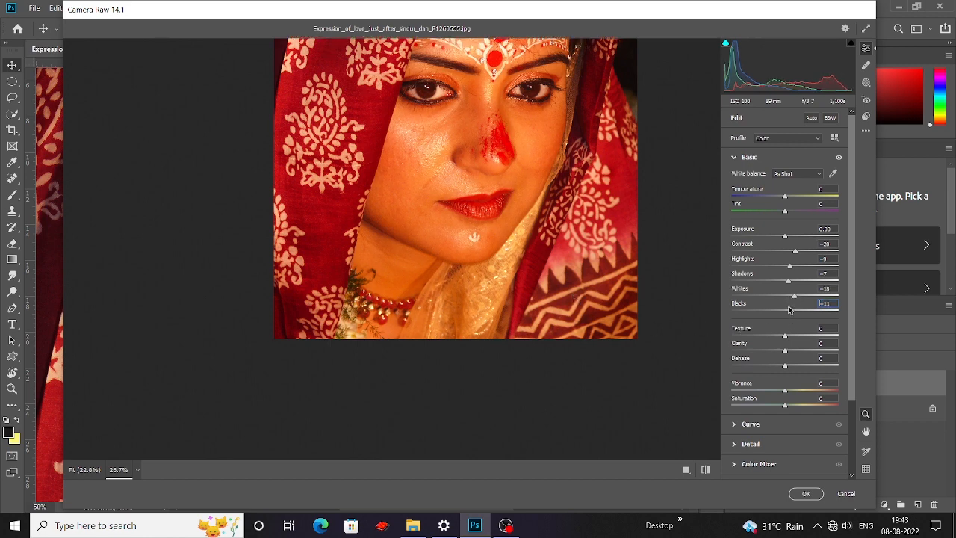
scroll(444, 269, "up", 4)
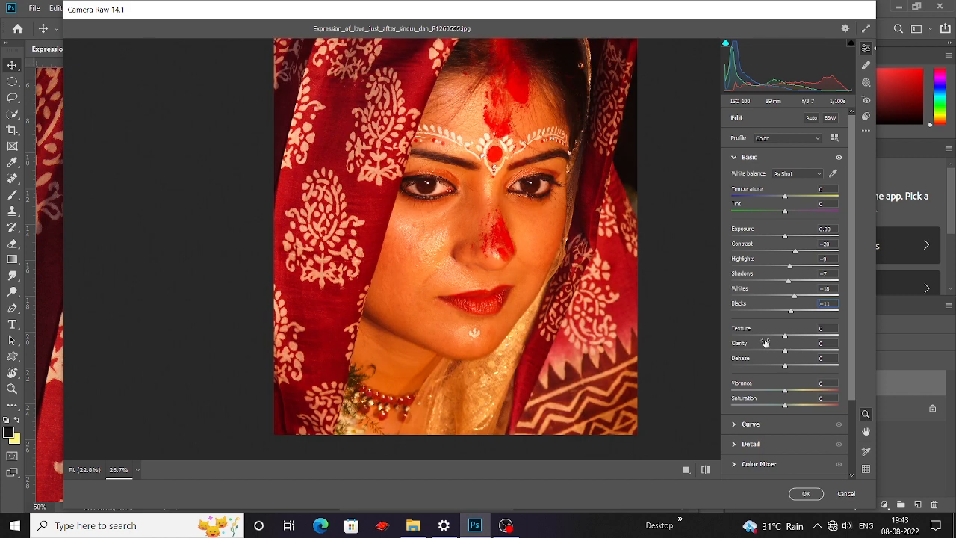
- Soften the skin with texture -61 and clarity -32, and set dehaze to +33
left_click_drag(784, 337, 752, 335)
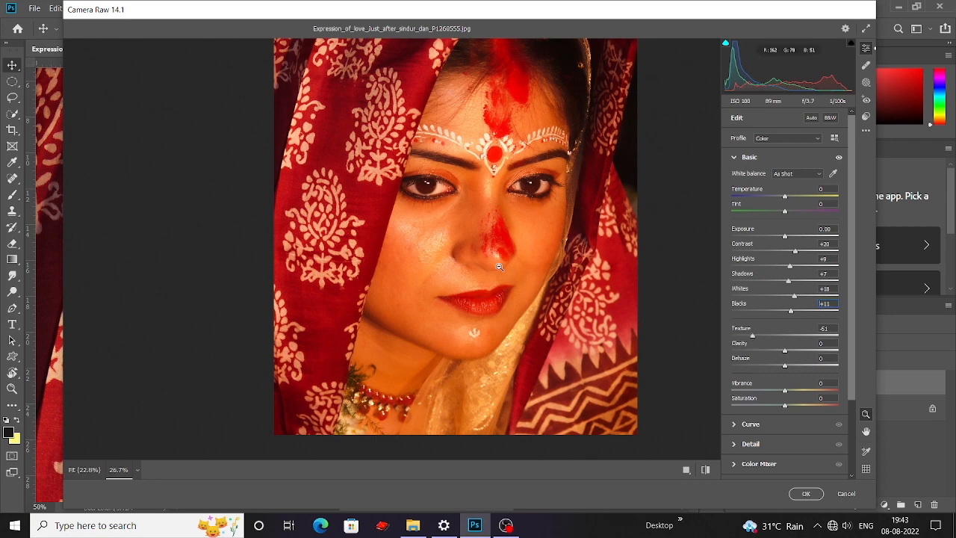
scroll(499, 267, "up", 2)
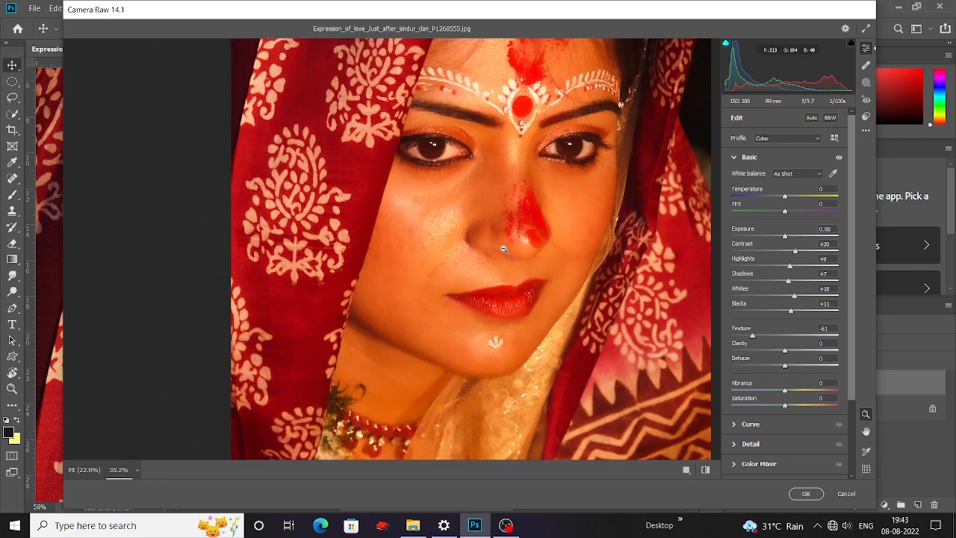
scroll(503, 249, "down", 2)
scroll(466, 348, "down", 1)
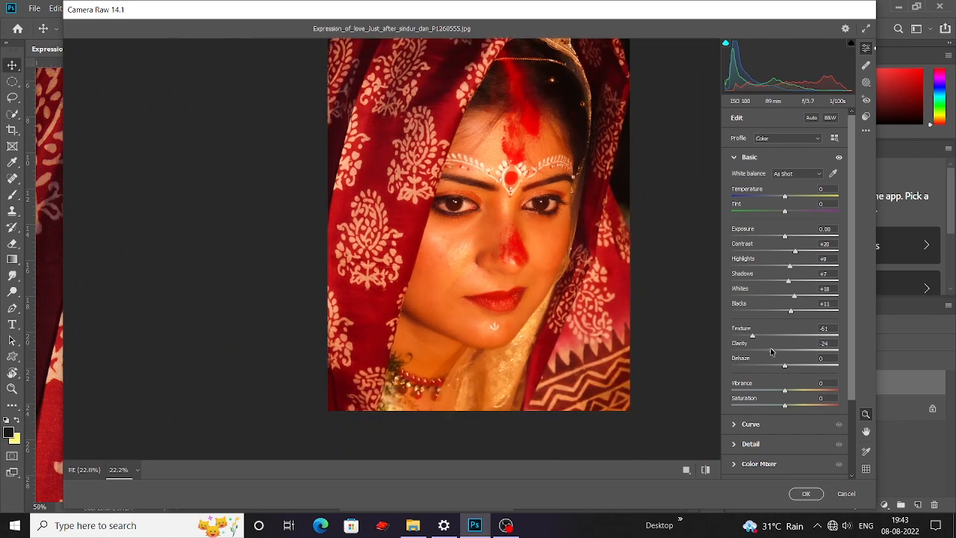
left_click_drag(772, 351, 770, 352)
mouse_move(785, 367)
left_mouse_down()
mouse_move(810, 369)
mouse_move(801, 365)
left_mouse_up()
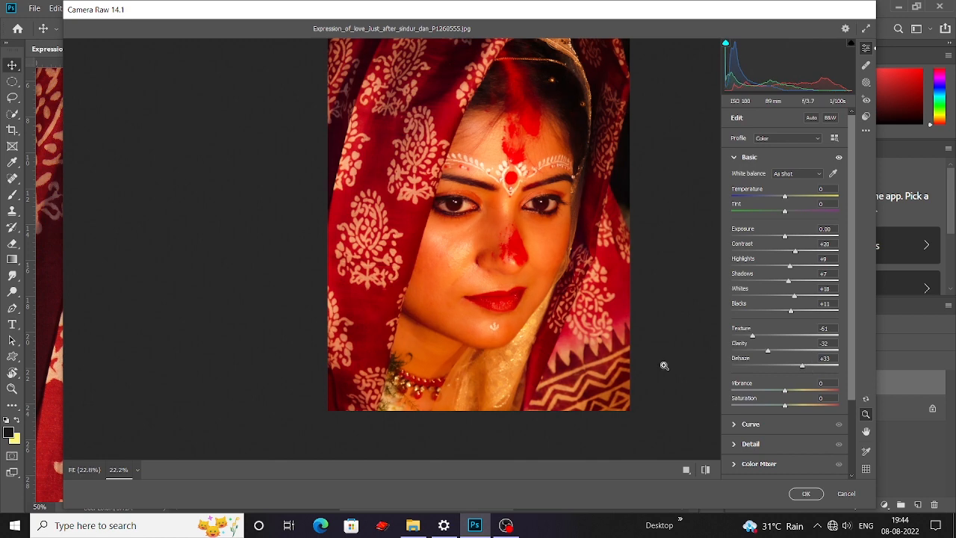
- Soften the skin further by lowering texture to -68 and clarity to -42 while checking the cheek and nose
scroll(484, 312, "up", 5)
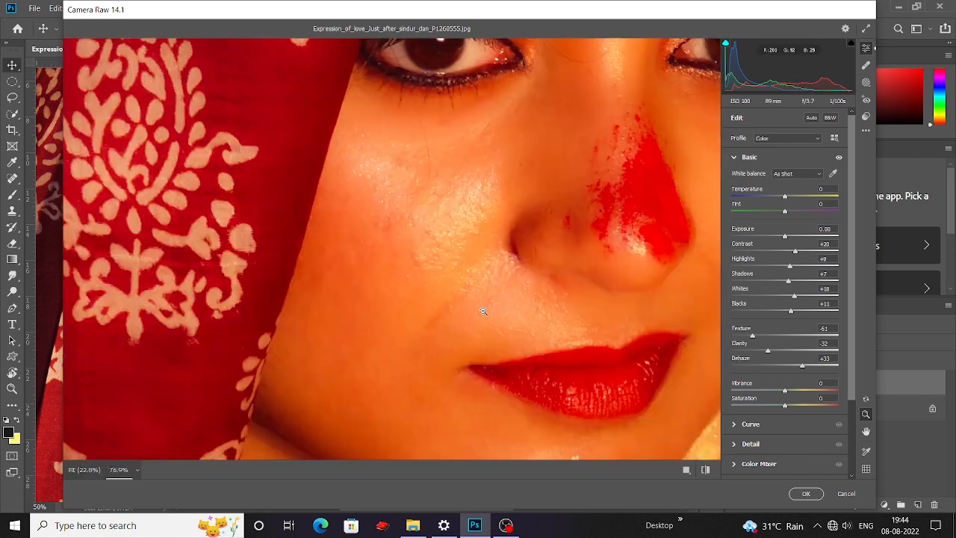
scroll(483, 312, "up", 2)
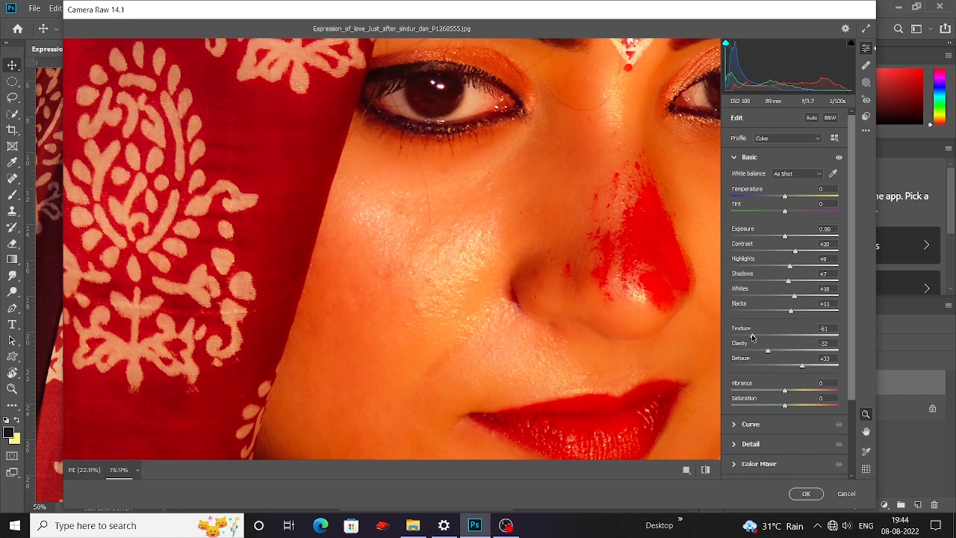
left_click_drag(752, 336, 748, 336)
scroll(458, 316, "down", 3)
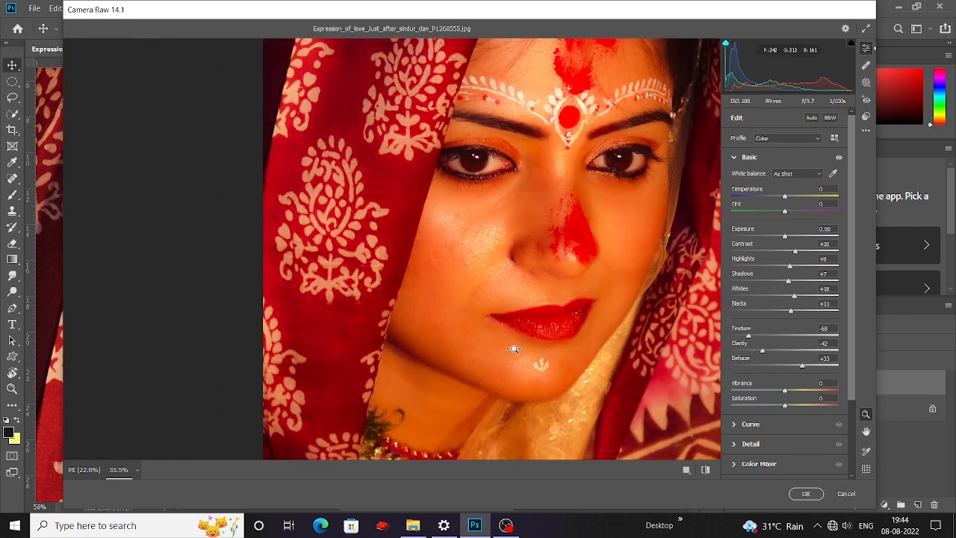
- Compare the current Camera Raw settings with the default settings on the portrait
left_click(705, 469)
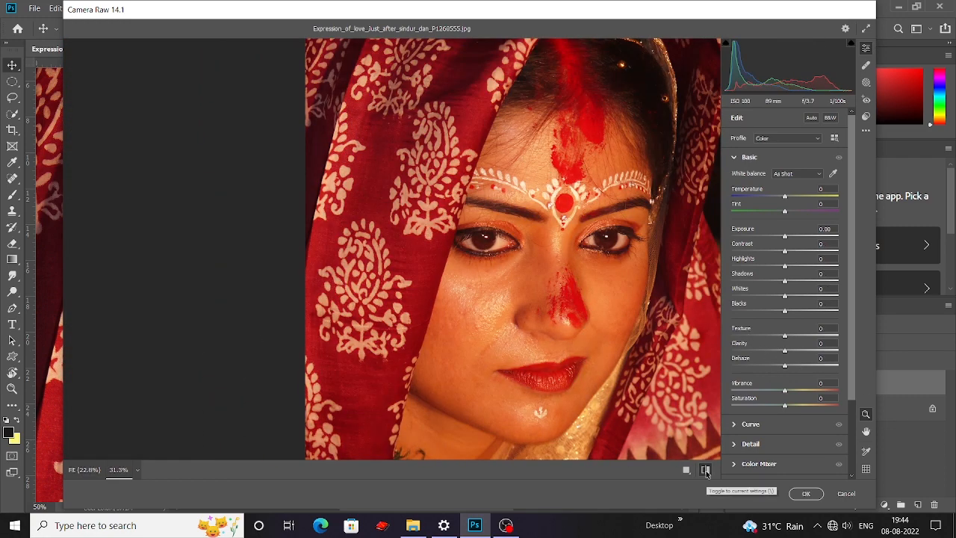
left_click(705, 470)
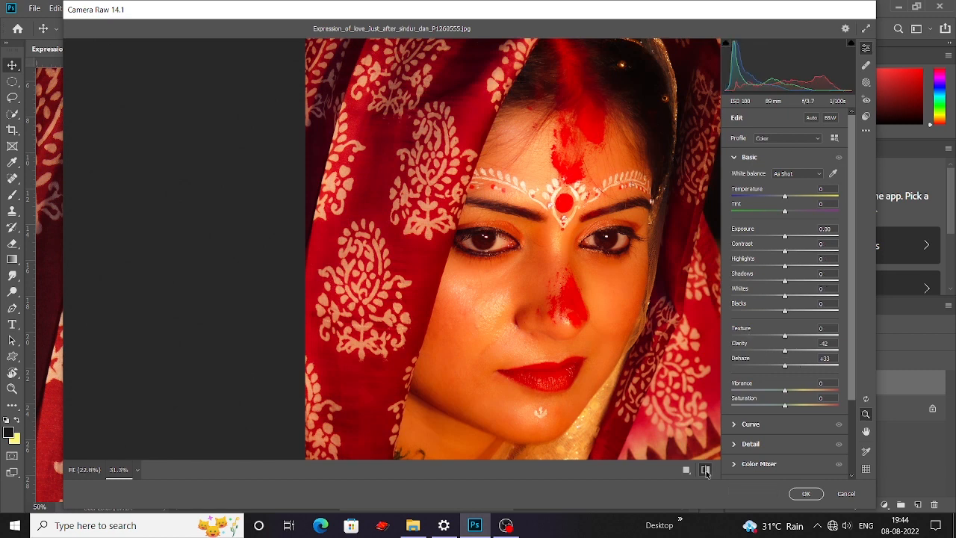
left_click(705, 470)
left_click(705, 469)
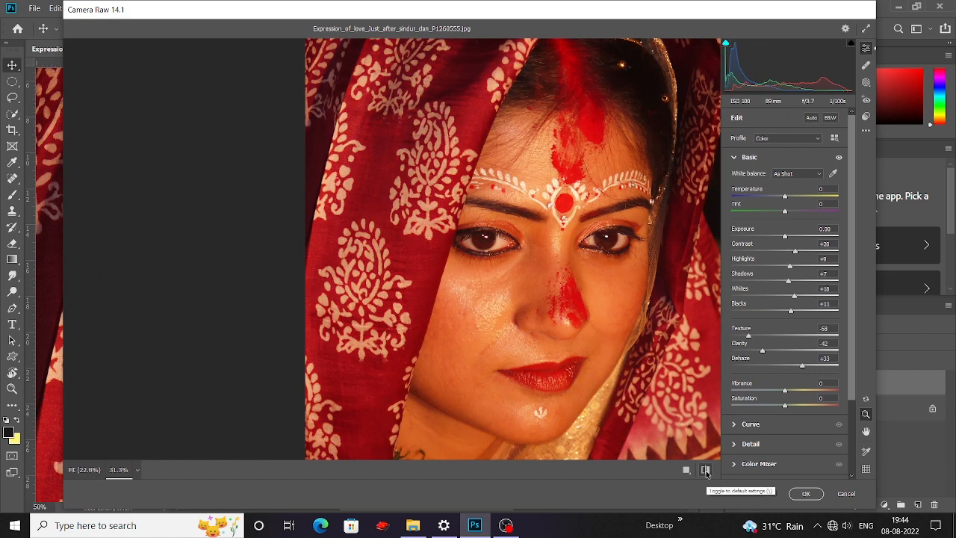
- Reduce dehaze to +26 and raise the basic contrast to +35
scroll(514, 356, "up", 1)
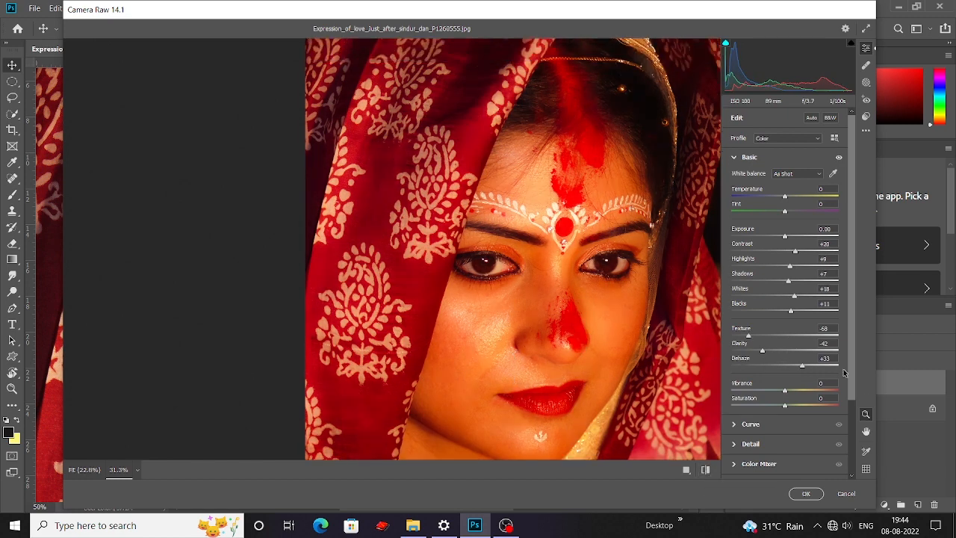
mouse_move(803, 368)
left_mouse_down()
mouse_move(812, 370)
mouse_move(798, 367)
left_mouse_up()
mouse_move(794, 252)
left_mouse_down()
mouse_move(821, 256)
mouse_move(803, 254)
left_mouse_up()
- Smooth the portrait in the Detail settings with noise reduction 53 and color noise reduction 40
scroll(742, 424, "down", 2)
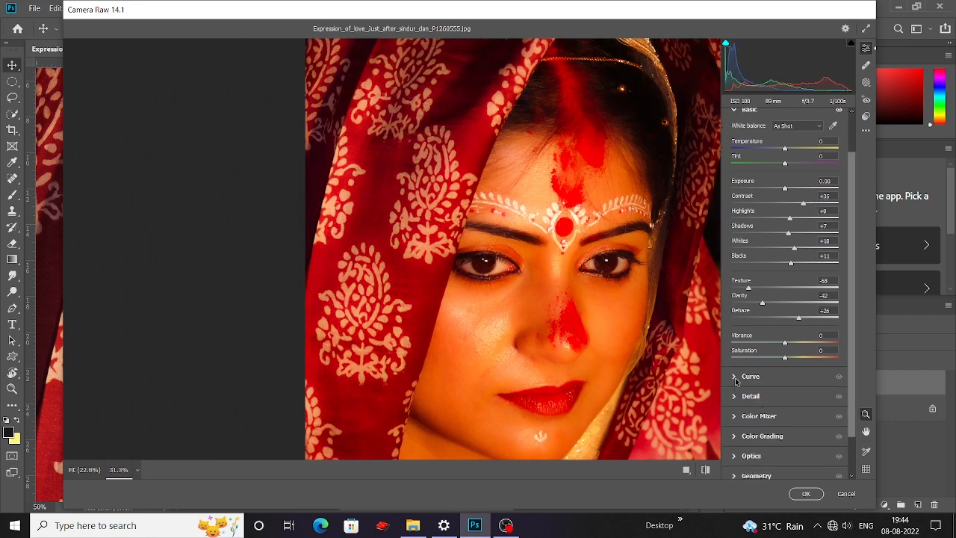
left_click(734, 397)
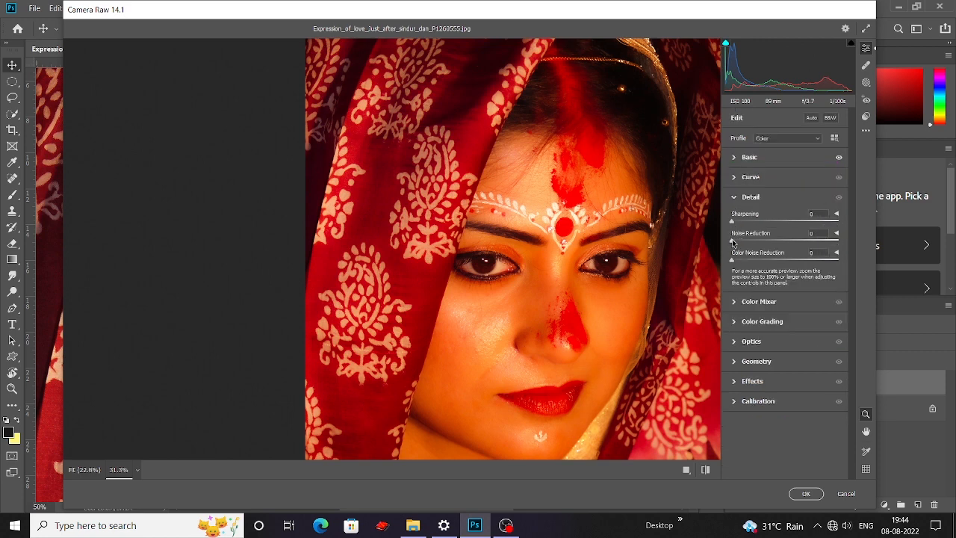
left_click_drag(733, 243, 789, 255)
scroll(553, 291, "down", 2)
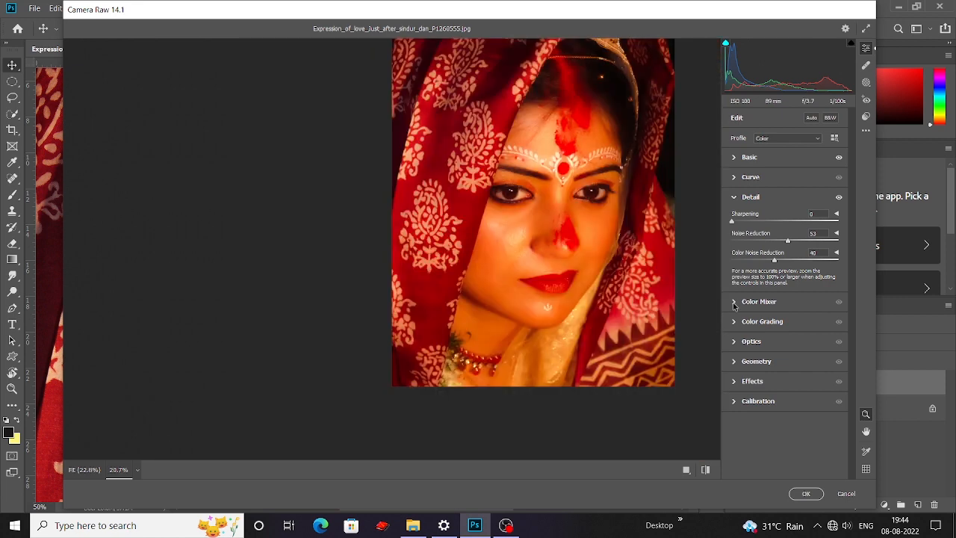
- Desaturate the warm skin tones in the Color Mixer, setting yellows to -96 and oranges to -55
left_click(734, 302)
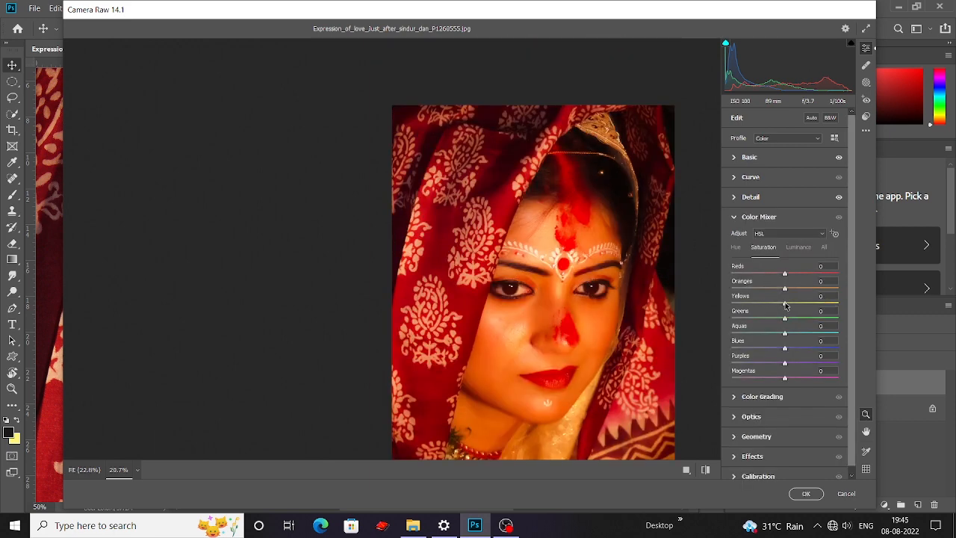
left_click_drag(784, 303, 735, 307)
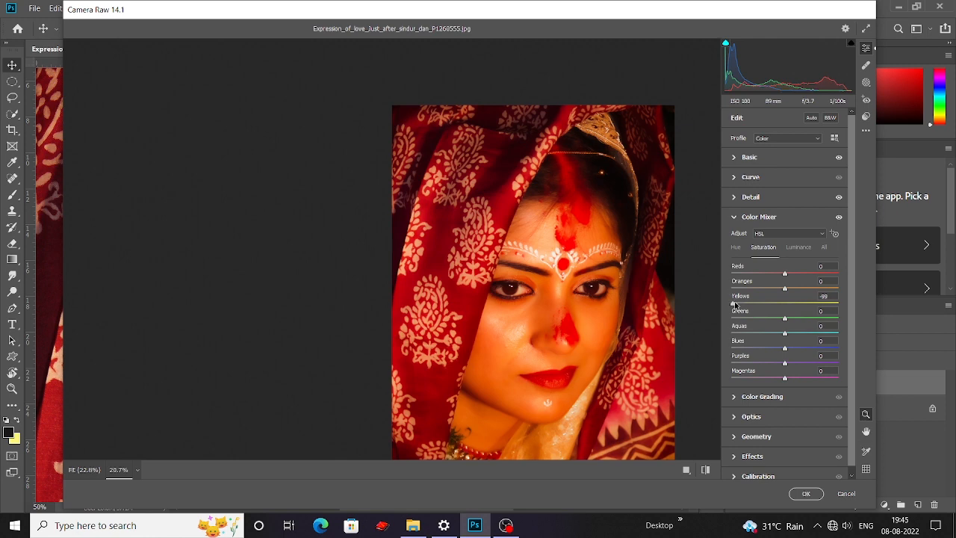
left_click_drag(786, 289, 755, 301)
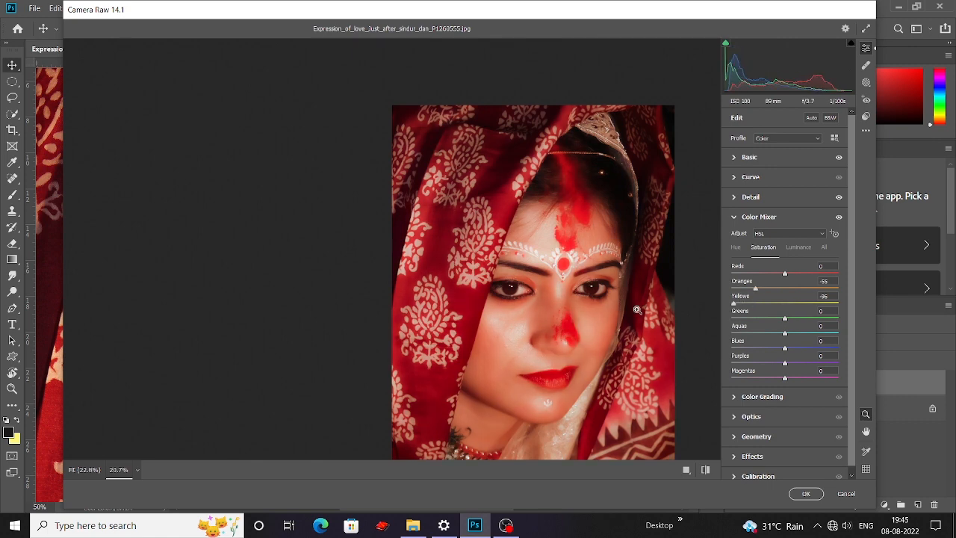
scroll(638, 310, "down", 2)
scroll(523, 351, "up", 3)
scroll(539, 374, "up", 3)
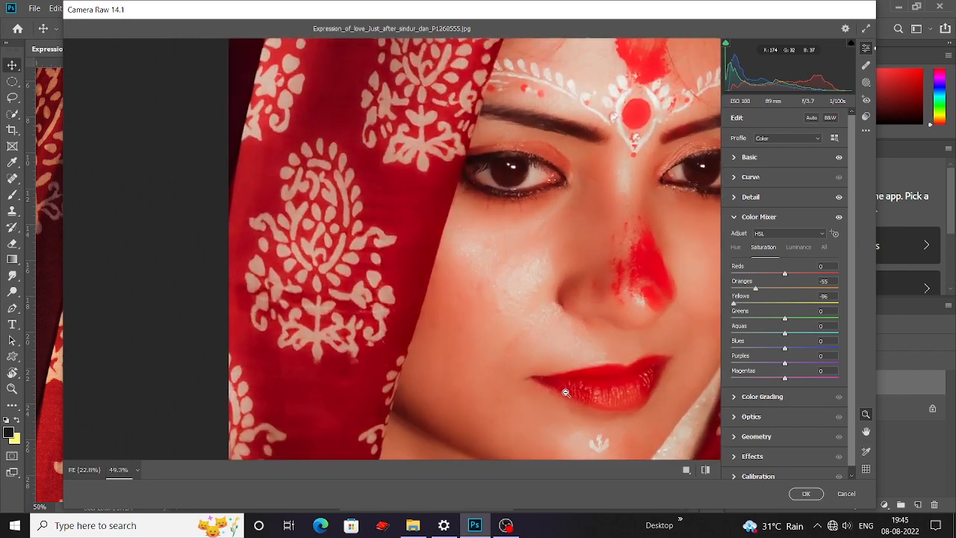
scroll(581, 398, "down", 4)
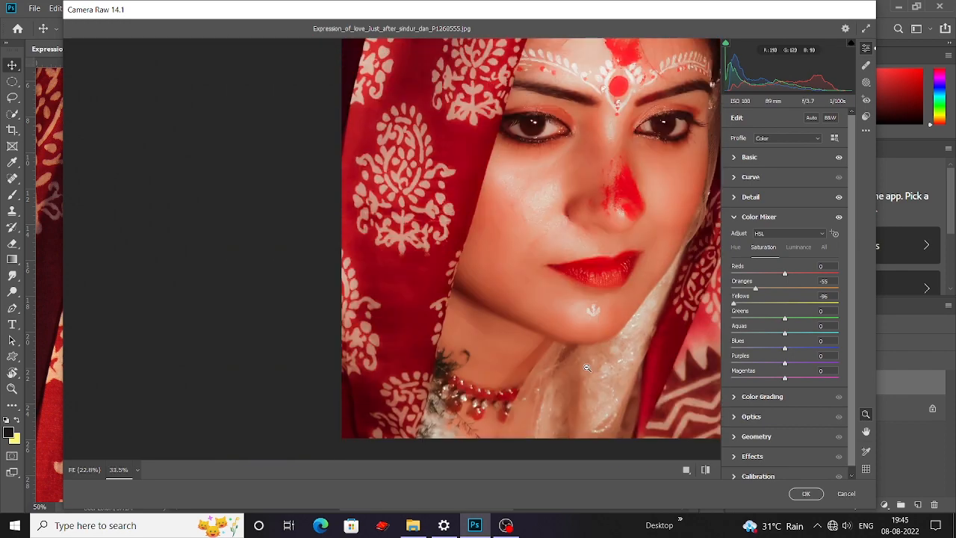
scroll(574, 365, "down", 2)
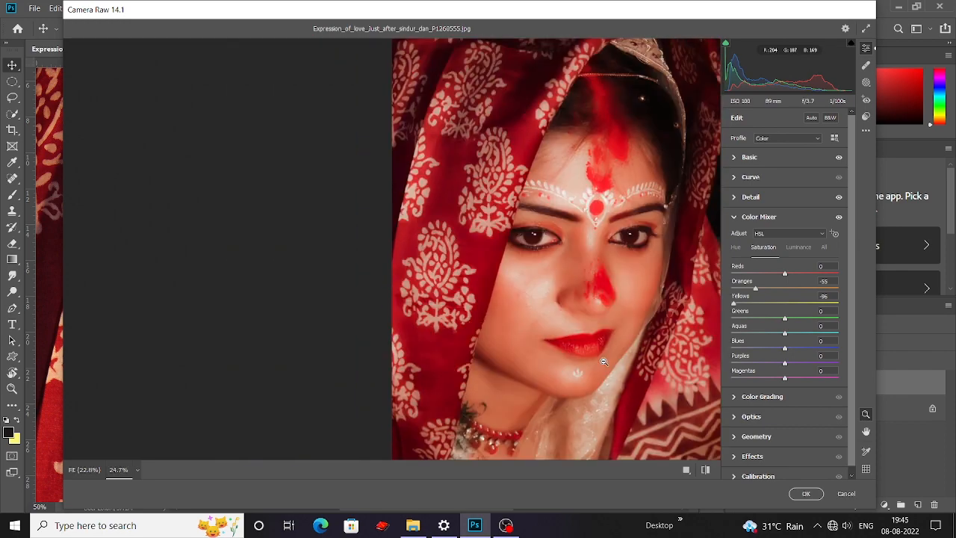
- Adjust the Color Mixer saturation to reds +17, oranges -71 and magentas +10, checking the effect on the face
left_click_drag(785, 275, 799, 277)
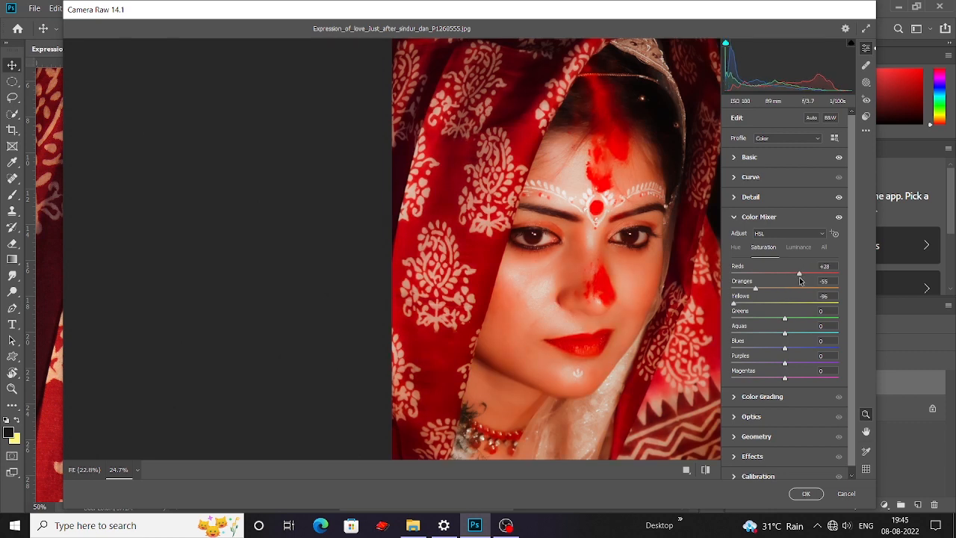
scroll(634, 325, "down", 3)
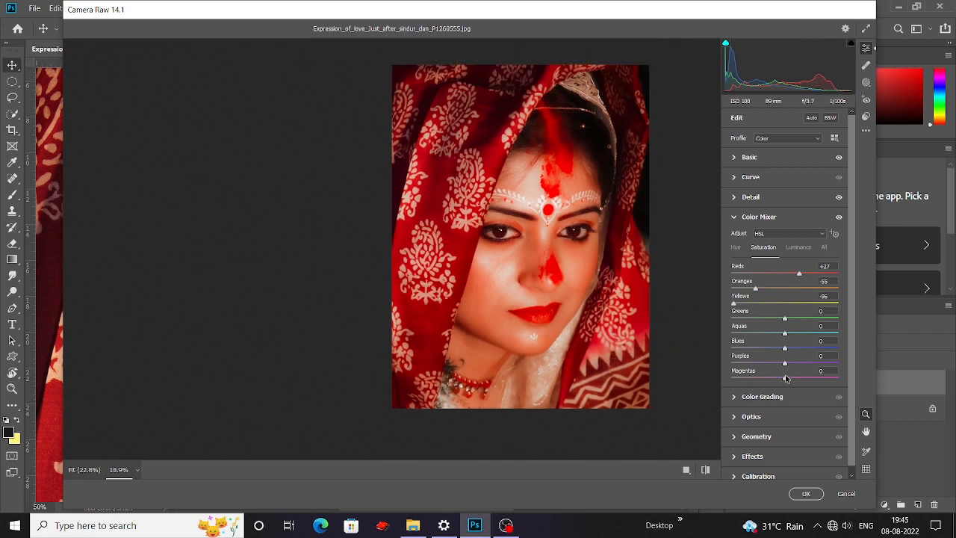
mouse_move(785, 380)
left_mouse_down()
mouse_move(807, 381)
mouse_move(790, 378)
left_mouse_up()
left_click_drag(799, 274, 744, 289)
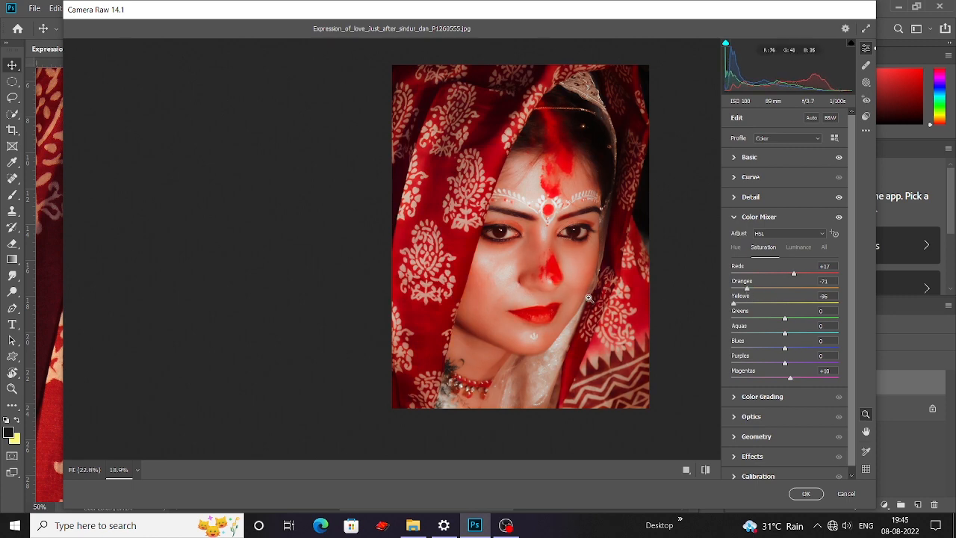
scroll(589, 298, "up", 5)
scroll(581, 301, "down", 3)
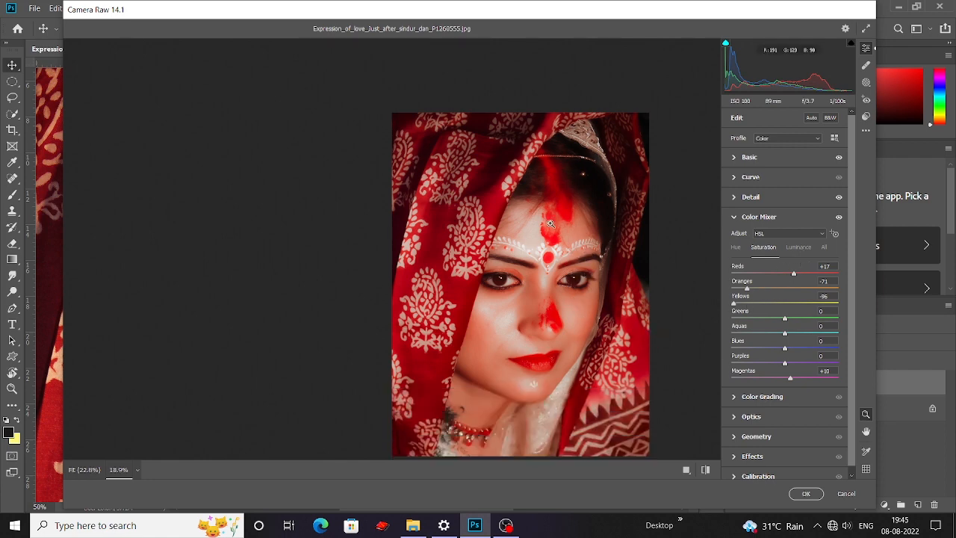
scroll(586, 364, "down", 2)
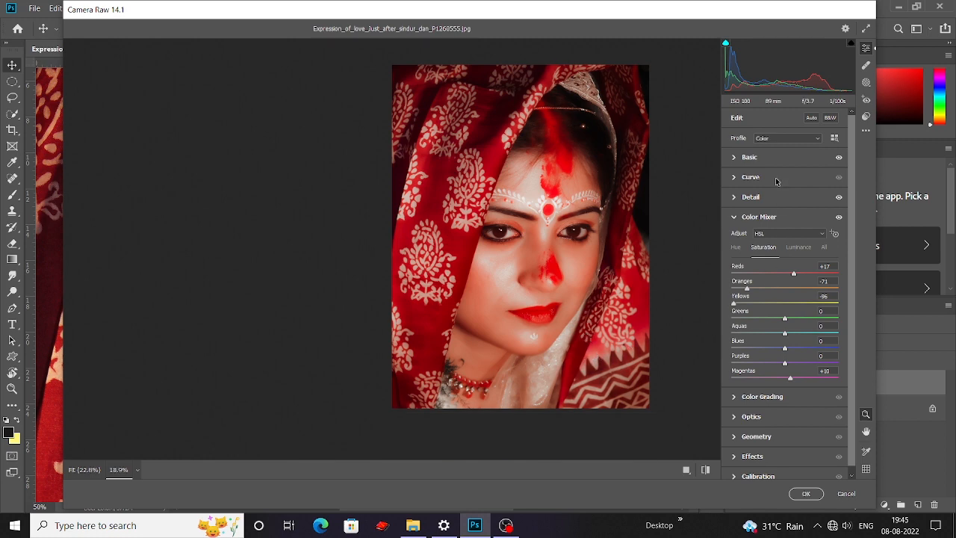
- Lower the basic highlights to -13 and set the white balance to temperature -7 and tint +21
left_click(731, 158)
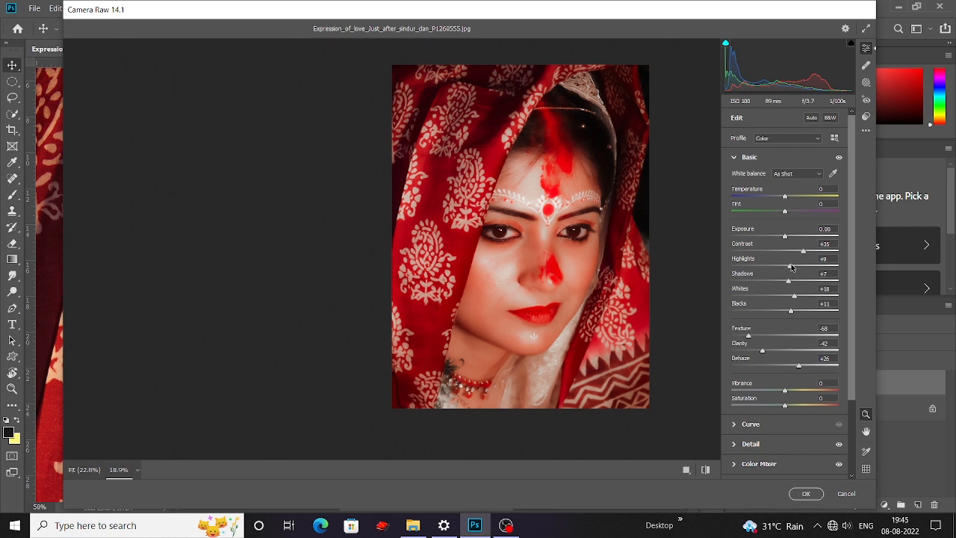
left_click_drag(792, 267, 779, 264)
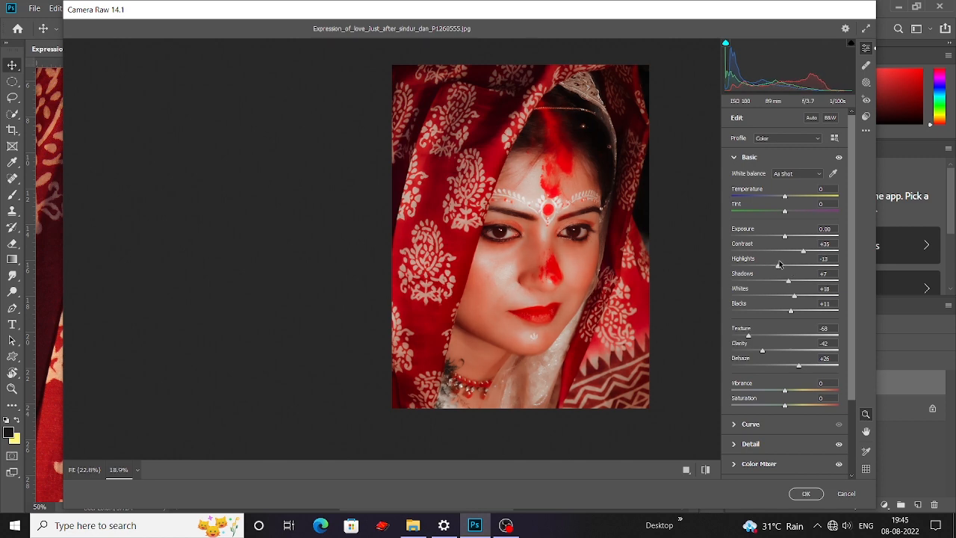
left_click(823, 190)
key("Down")
left_click_drag(789, 210, 783, 212)
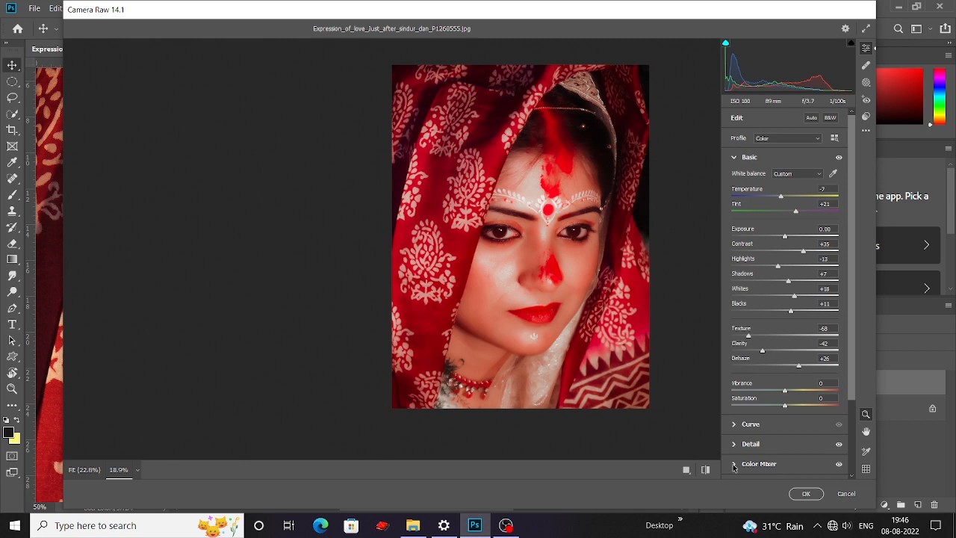
- Set the Color Mixer saturation of reds to +7 and oranges to -89, and apply the Camera Raw filter
left_click(734, 465)
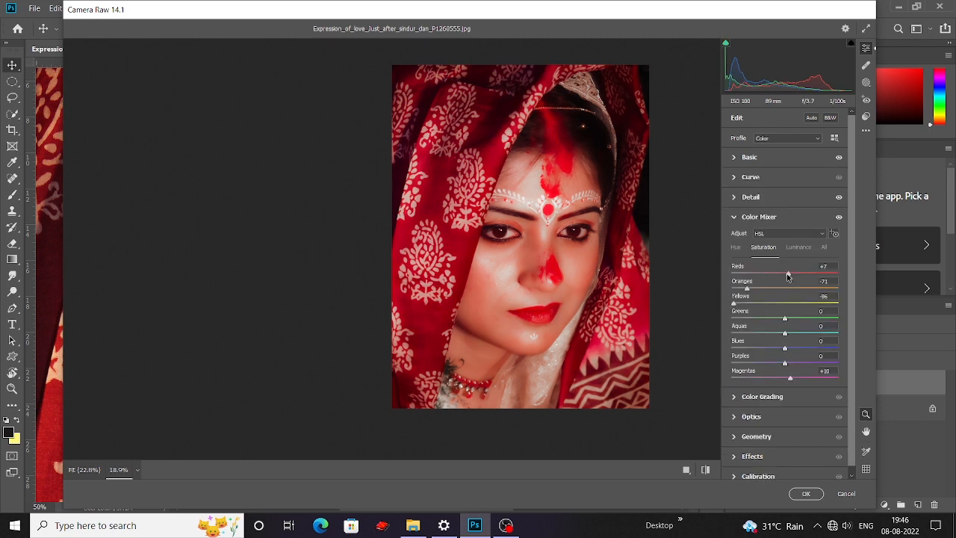
left_click_drag(747, 289, 740, 289)
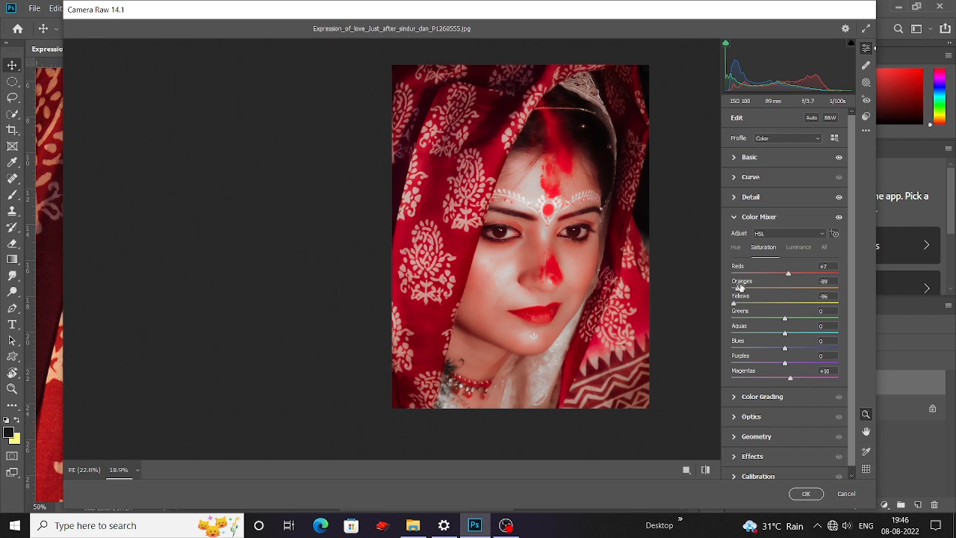
left_click(797, 492)
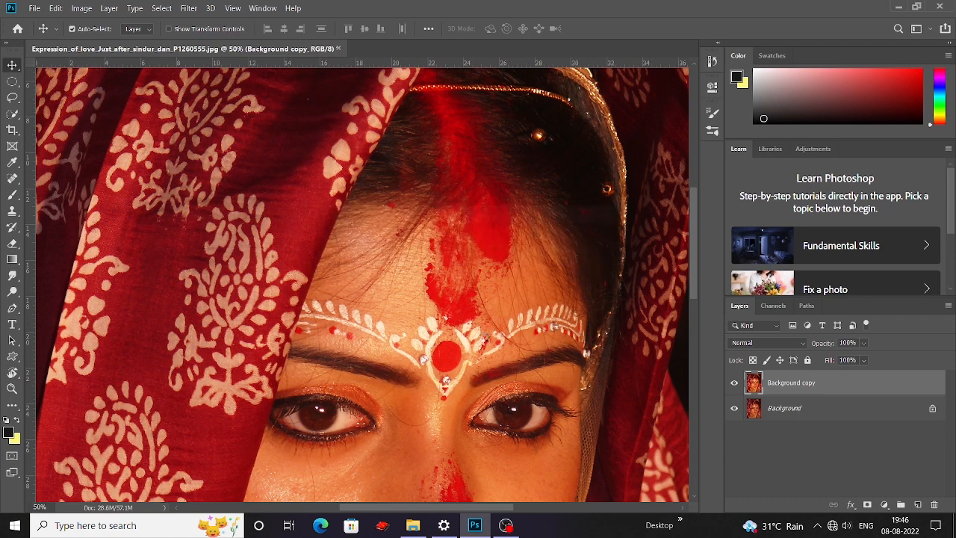
- Compare the filtered portrait with the original by hiding and showing the Background copy layer
key("ctrl+minus")
key("ctrl+minus")
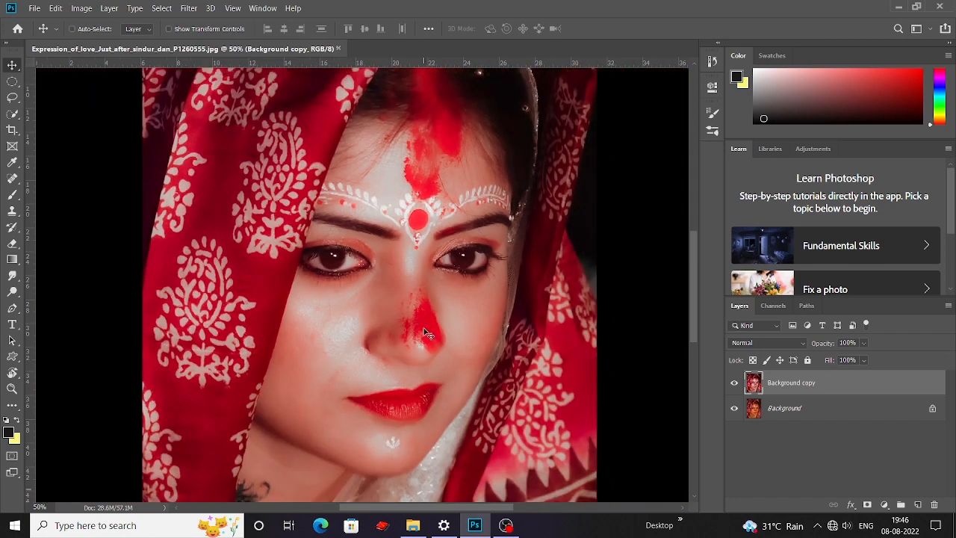
left_click(734, 382)
left_click(735, 383)
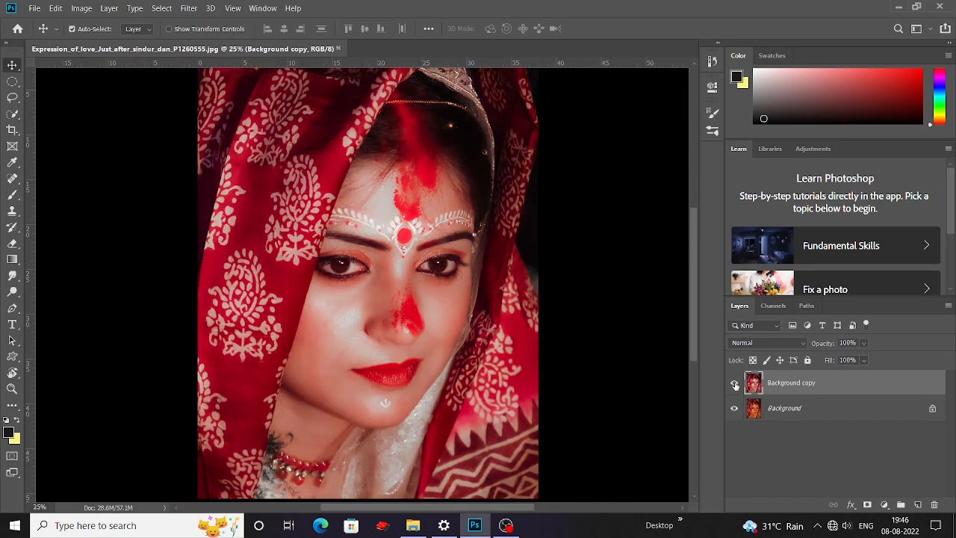
- Compare the filtered eye and cheek details up close with the original by toggling the Background copy layer
left_click(735, 383)
left_click(734, 383)
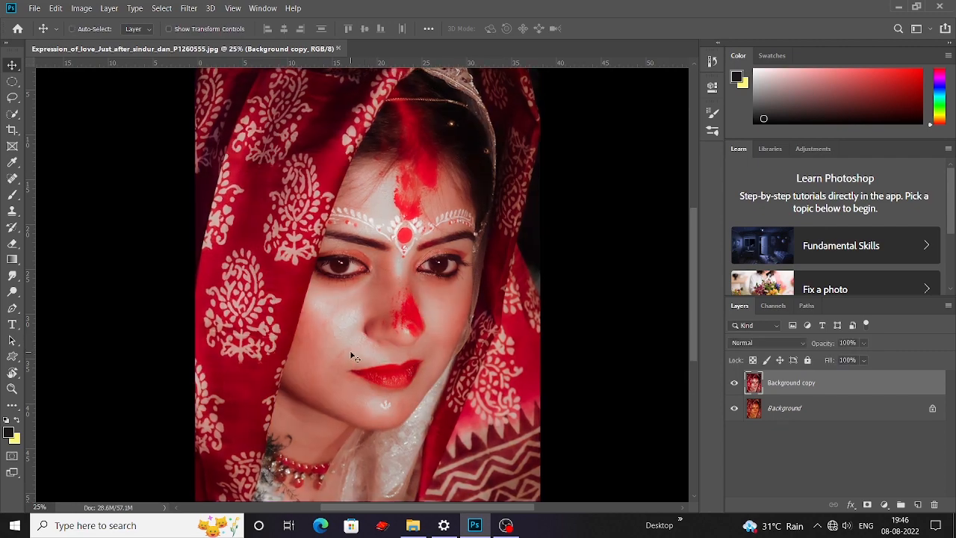
key("ctrl+plus")
key("ctrl+plus")
key("ctrl+plus")
key("ctrl+plus")
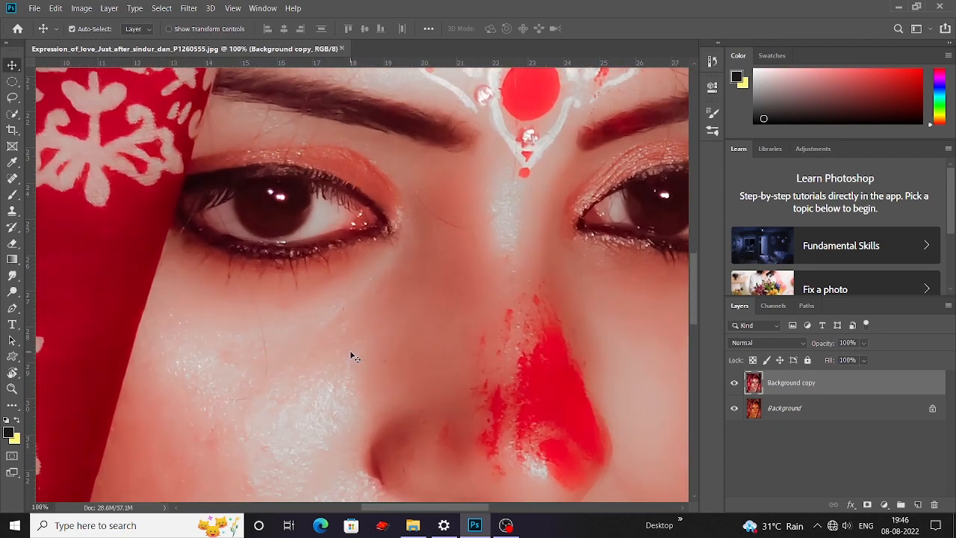
left_click(733, 383)
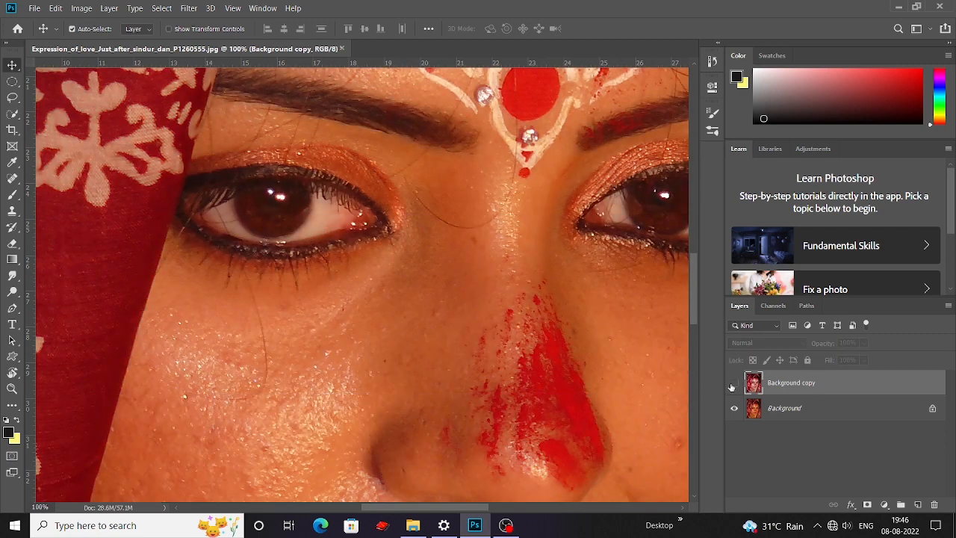
left_click(733, 383)
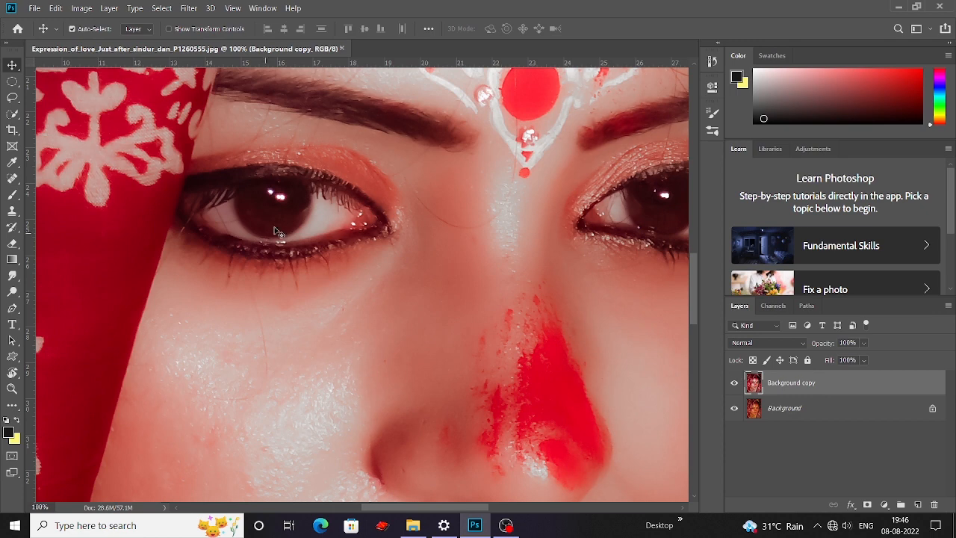
- Darken the irises of both eyes with the Red Eye tool on the Background copy 2 layer, at 100% pupil size and 65% darken amount
left_click_drag(498, 217, 349, 254)
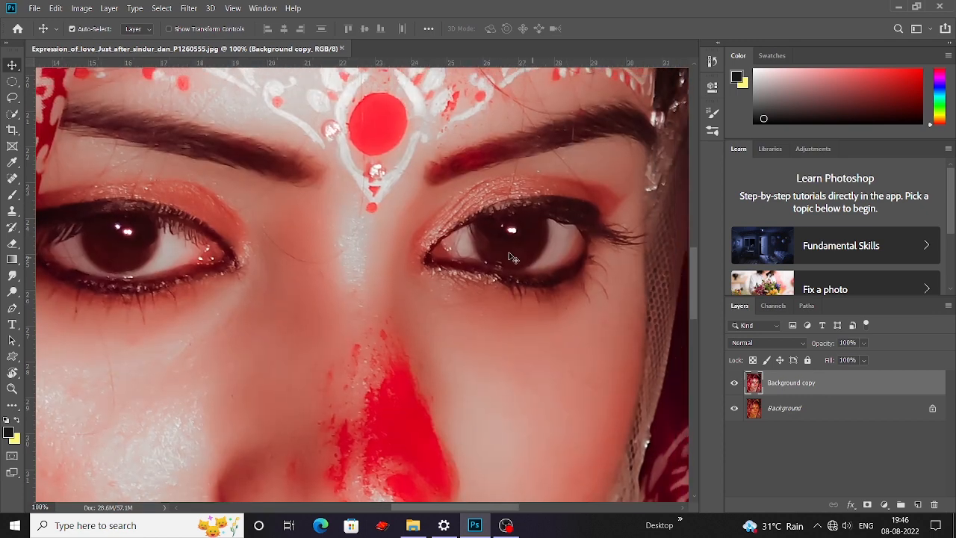
left_click_drag(103, 266, 172, 267)
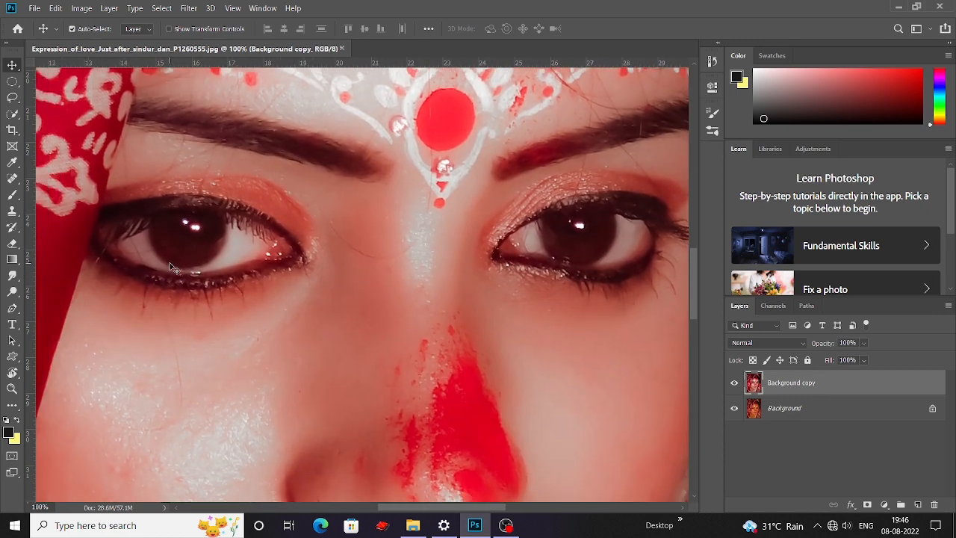
left_click(13, 179)
right_click(13, 180)
left_click(70, 226)
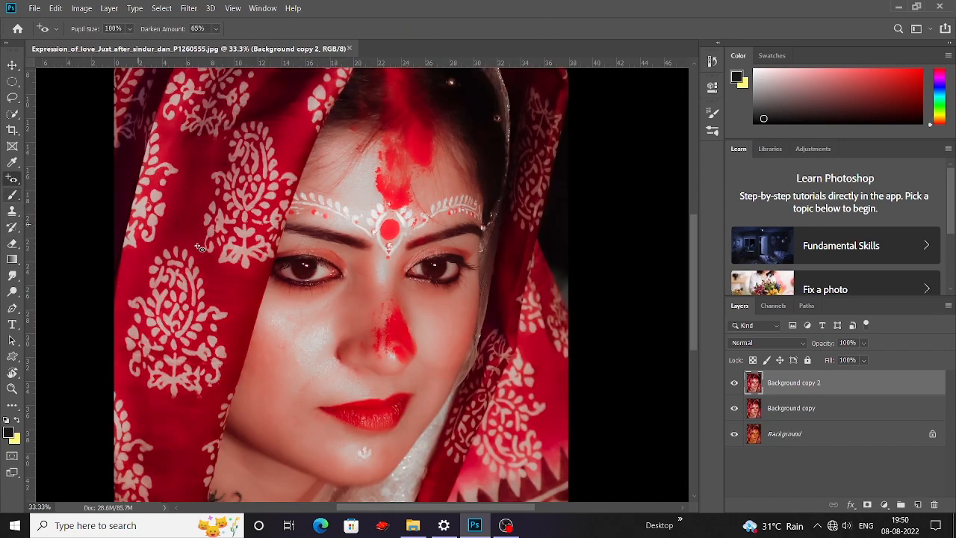
key("ctrl+plus")
key("ctrl+plus")
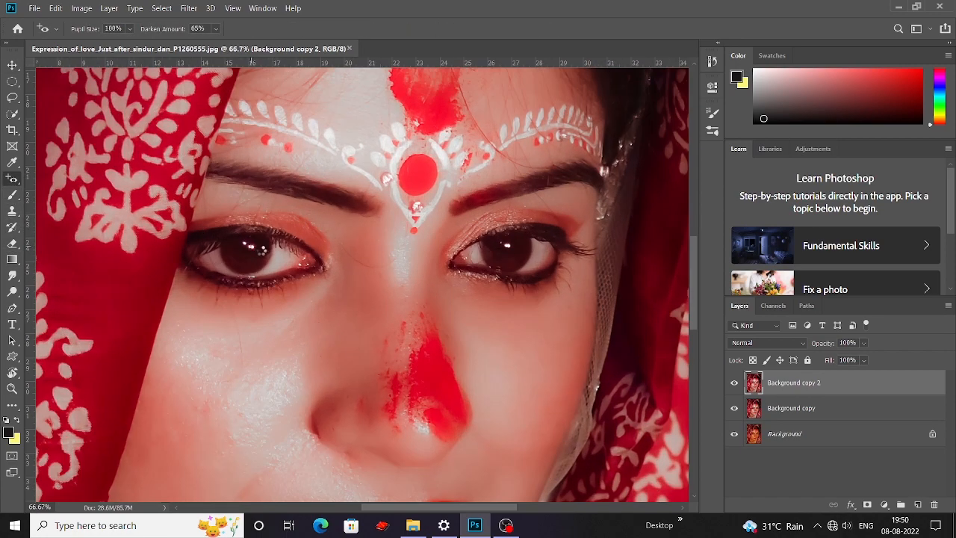
left_click(252, 248)
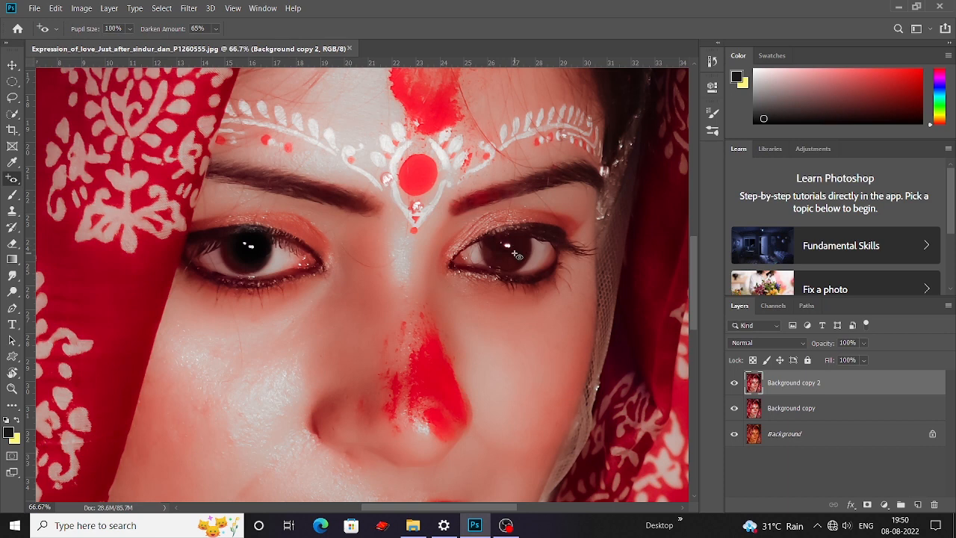
left_click(503, 252)
left_click(503, 252)
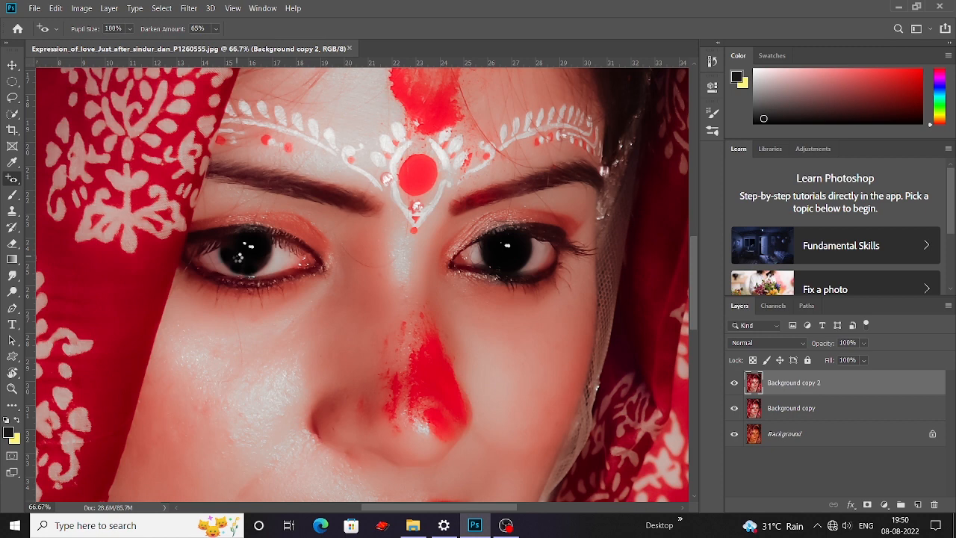
left_click(260, 261)
- Add a layer mask to the Background copy 2 layer and set up a soft round brush of size 40
left_click(870, 504)
key("b")
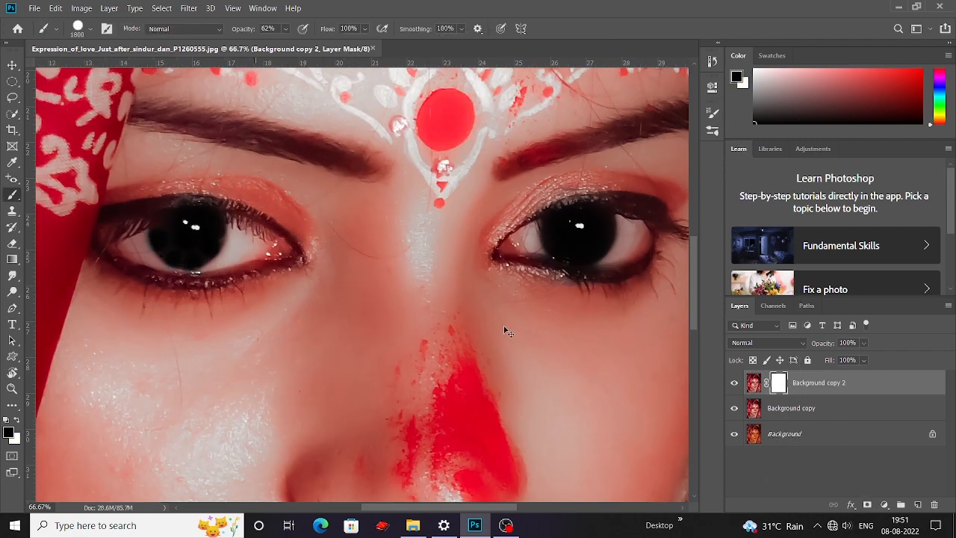
key("ctrl+plus")
key("bracketleft")
key("bracketleft")
key("bracketleft")
key("bracketleft")
key("bracketleft")
key("bracketleft")
key("bracketleft")
key("bracketleft")
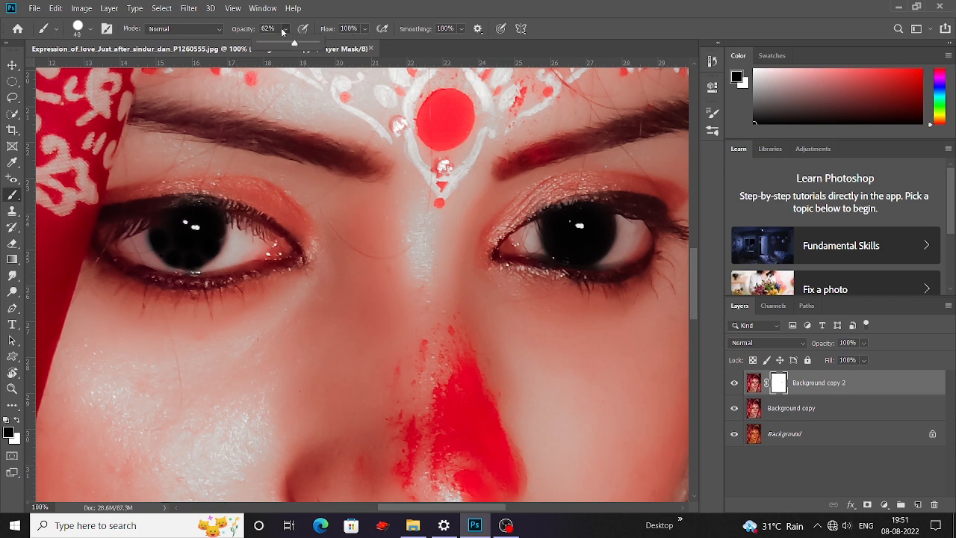
left_click(83, 32)
left_click(88, 170)
left_click(383, 351)
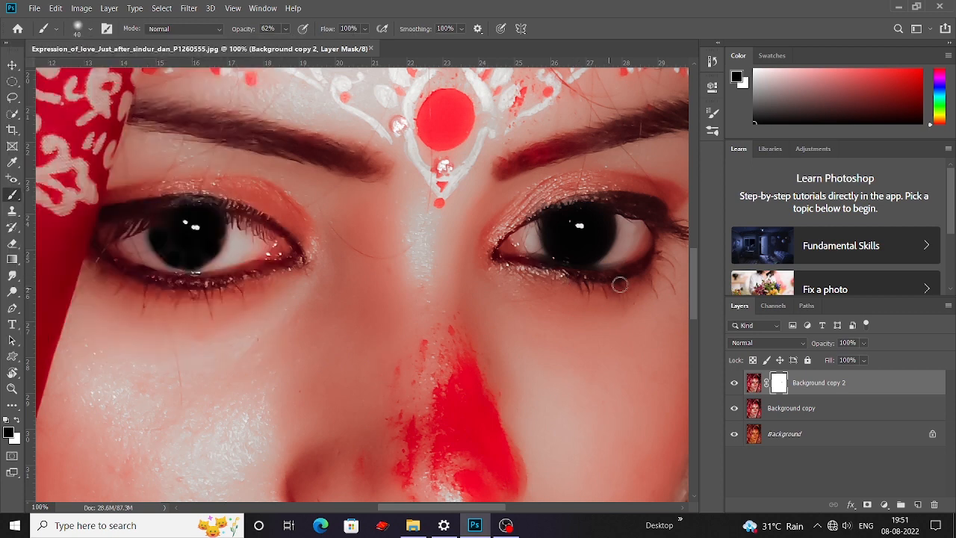
- Paint black on the layer mask around the eyes at 62% opacity to blend the darkened irises
left_click_drag(320, 241, 489, 233)
left_click_drag(271, 193, 355, 189)
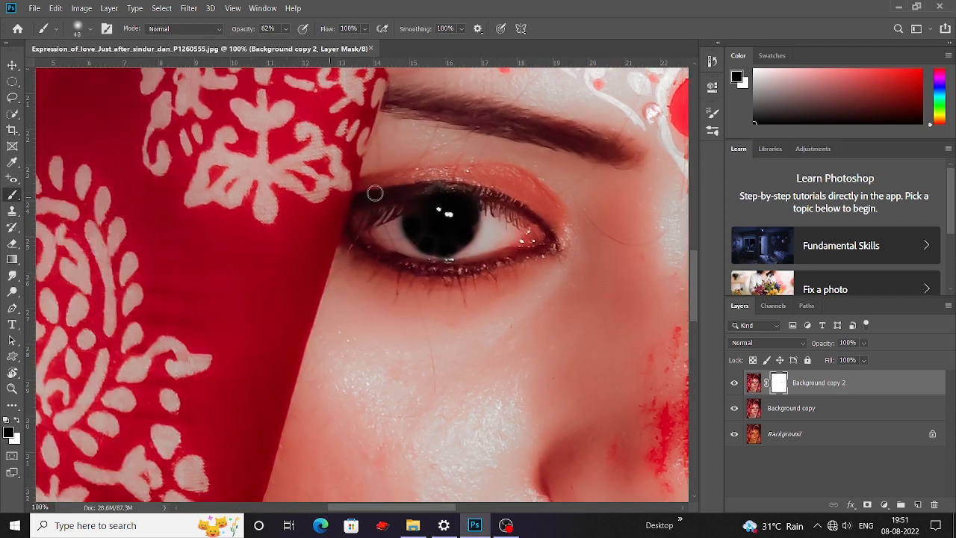
left_click_drag(614, 362, 448, 229)
key("ctrl+minus")
key("ctrl+minus")
key("ctrl+minus")
key("ctrl+minus")
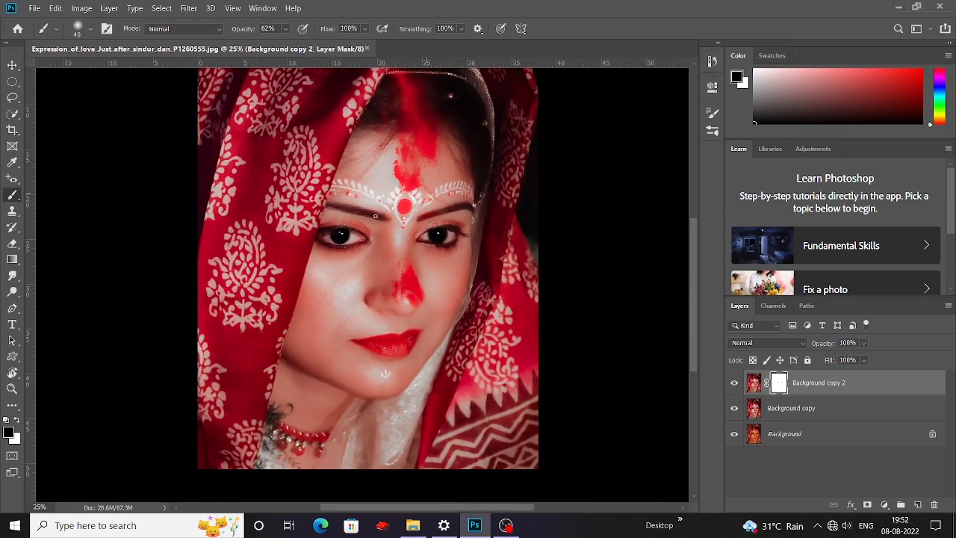
- Merge the Background copy 2 and Background copy layers into one layer
scroll(374, 318, "down", 1)
scroll(290, 320, "up", 3)
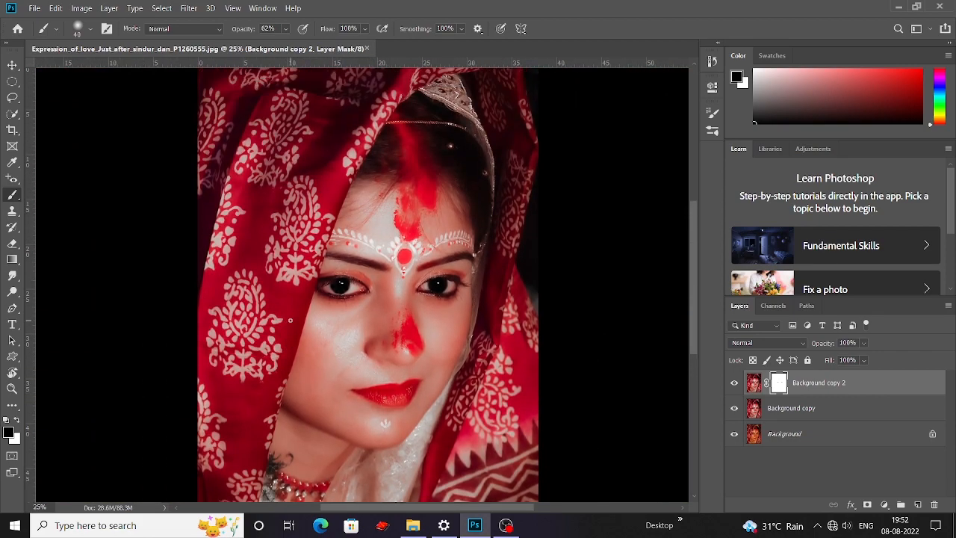
key("ctrl+minus")
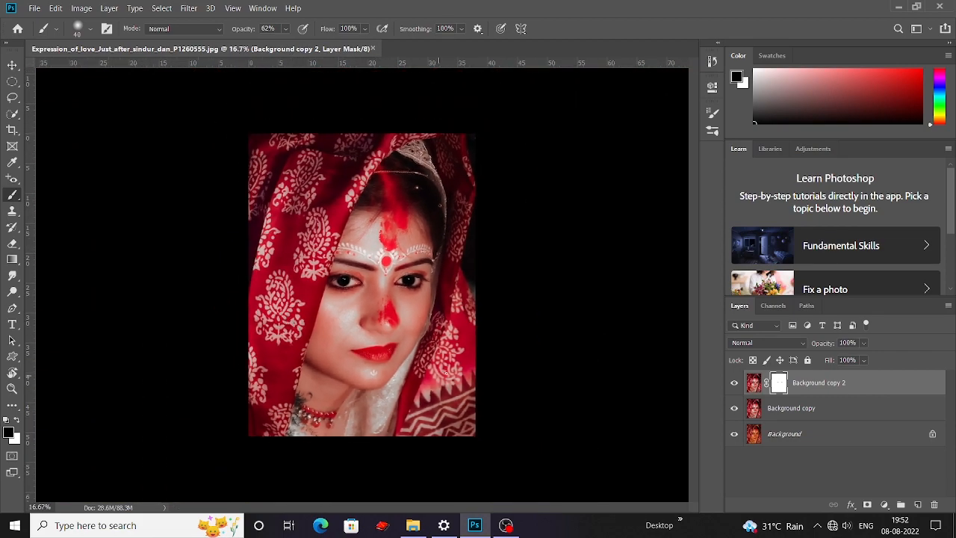
left_click(776, 415, "ctrl")
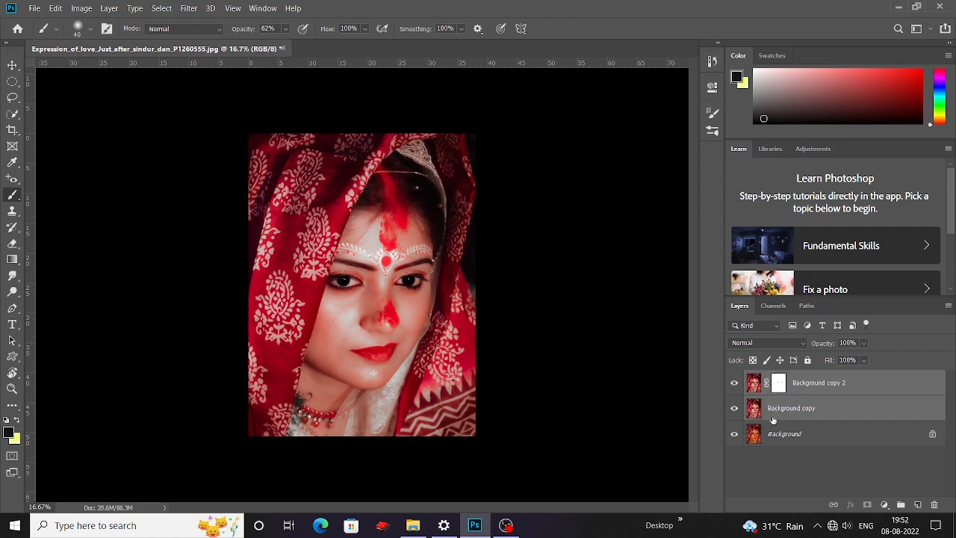
key("ctrl+e")
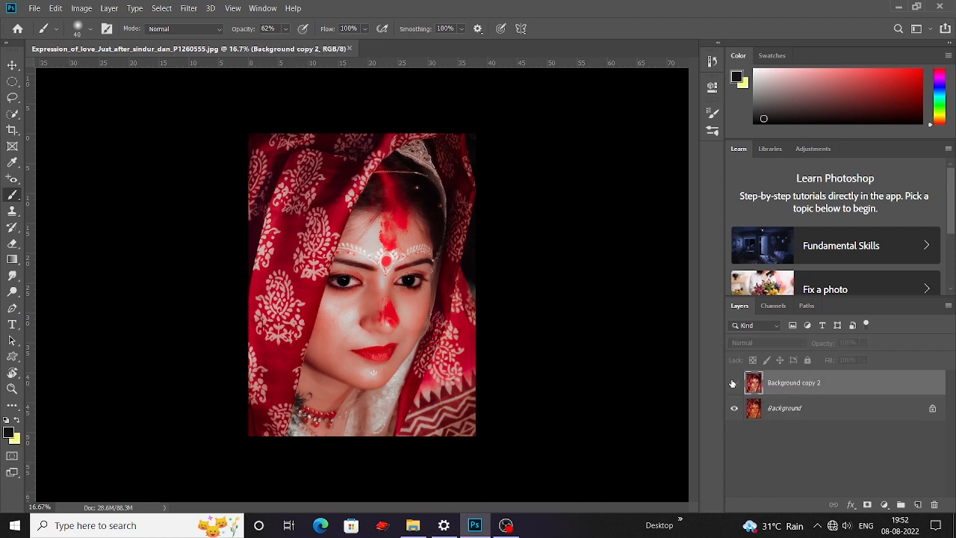
- Compare the finished portrait with the original by hiding and showing the merged layer
left_click(734, 383)
left_click(733, 383)
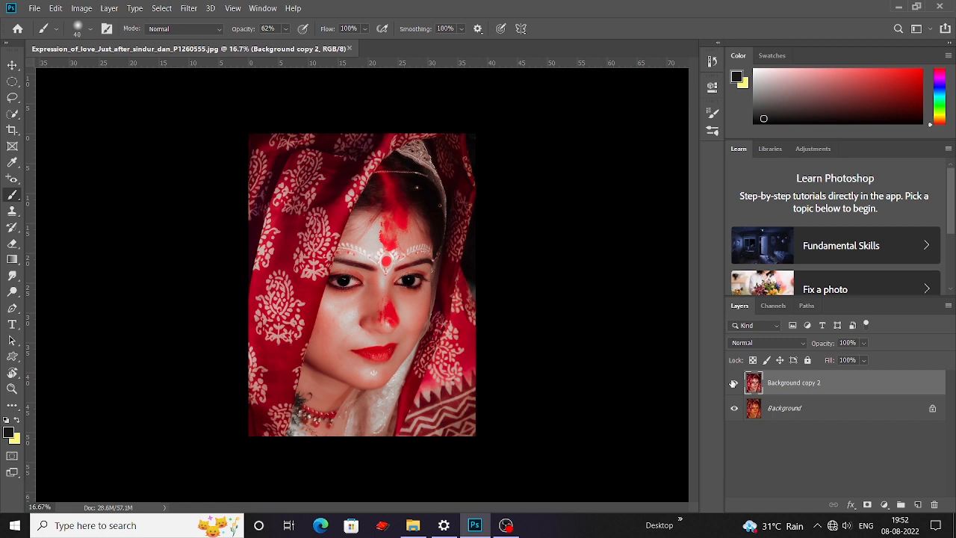
left_click(733, 383)
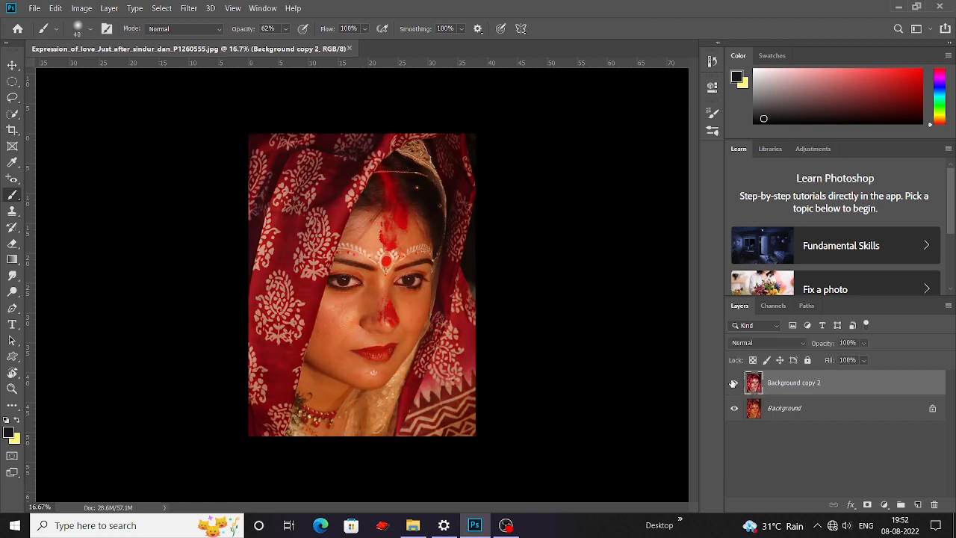
left_click(733, 383)
left_click(733, 383)
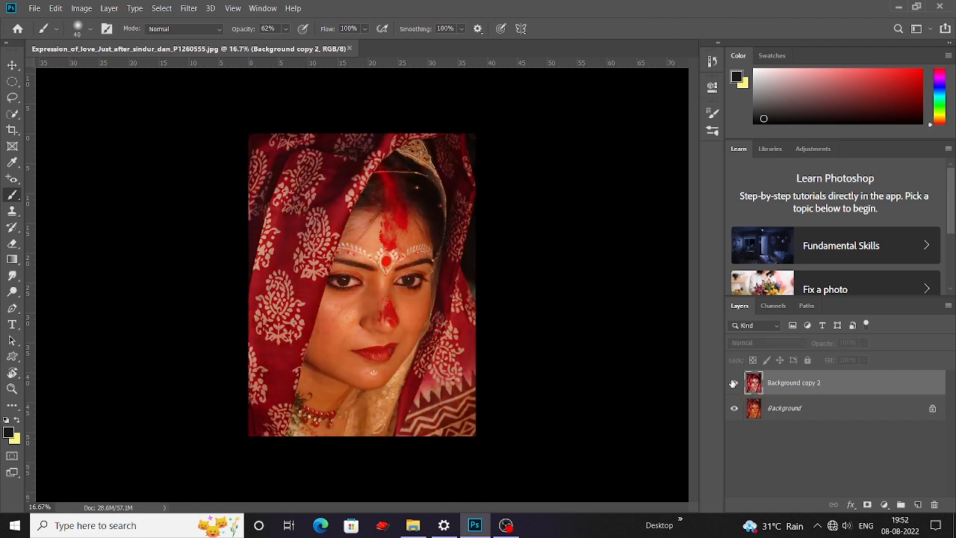
left_click(734, 383)
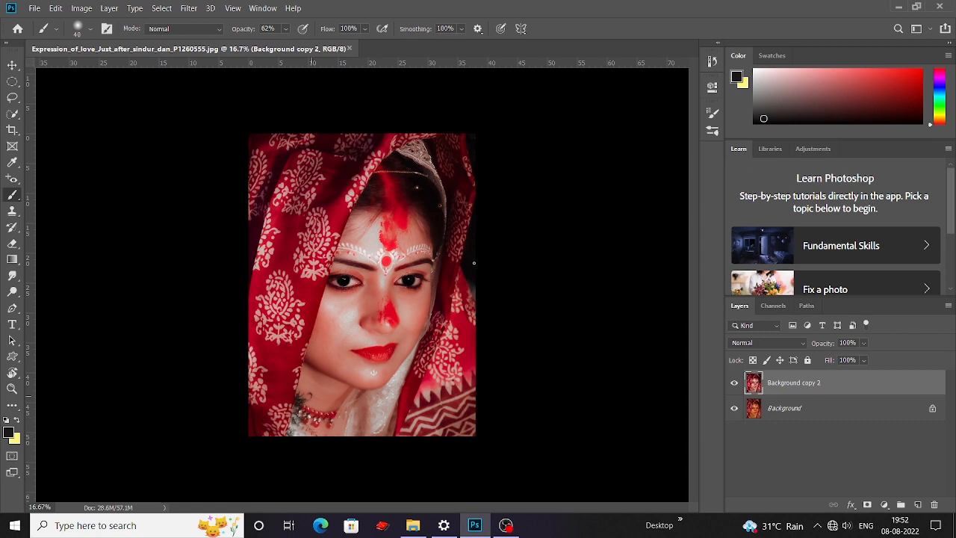